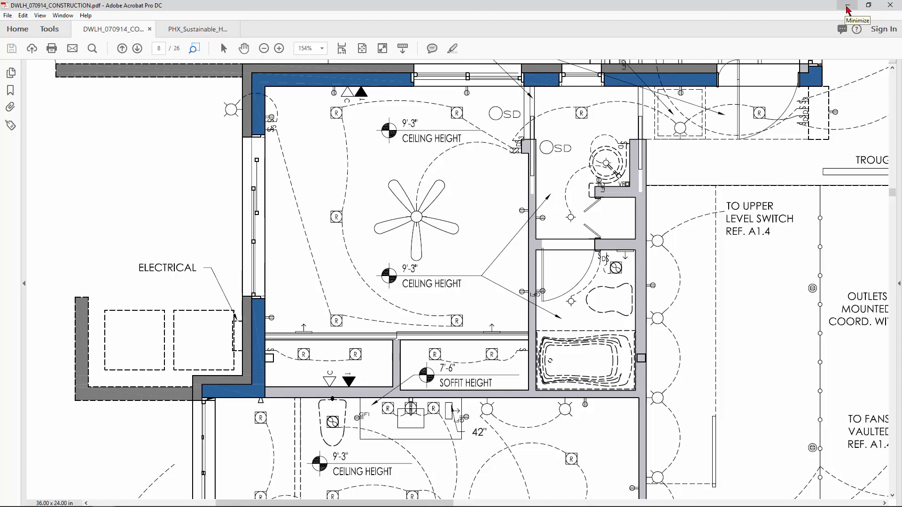
Step: Switch to Revit and browse for families to load in US Imperial > Electrical > Architectural > Electrical Power > Terminals
{"action": "left_click", "coordinate": [848, 6]}
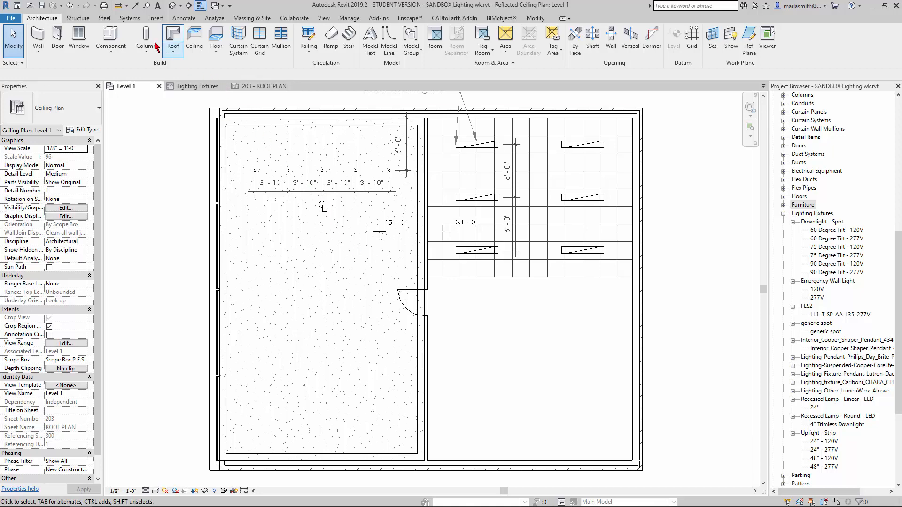
{"action": "left_click", "coordinate": [155, 18]}
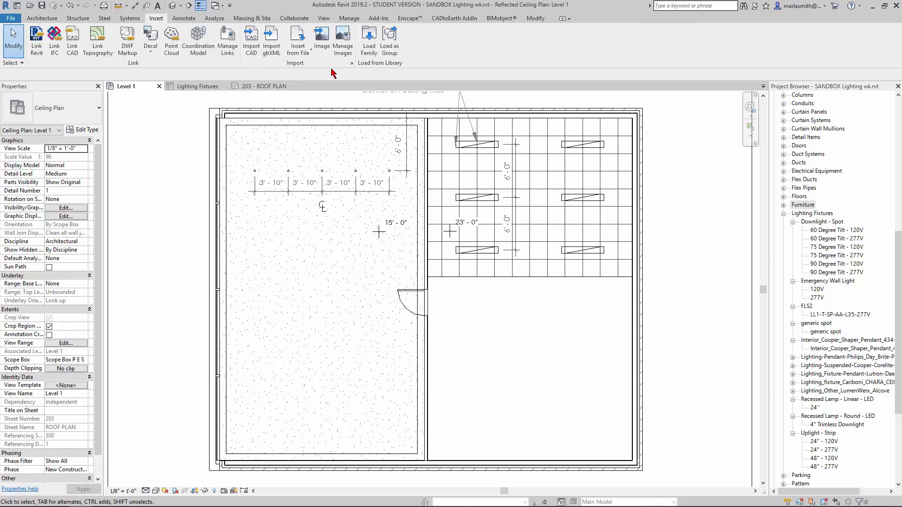
{"action": "left_click", "coordinate": [369, 49]}
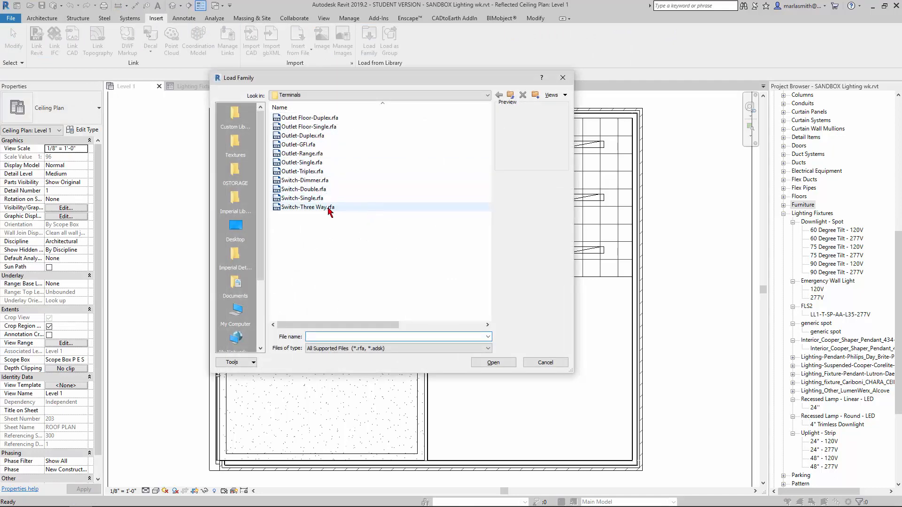
{"action": "left_click", "coordinate": [487, 96]}
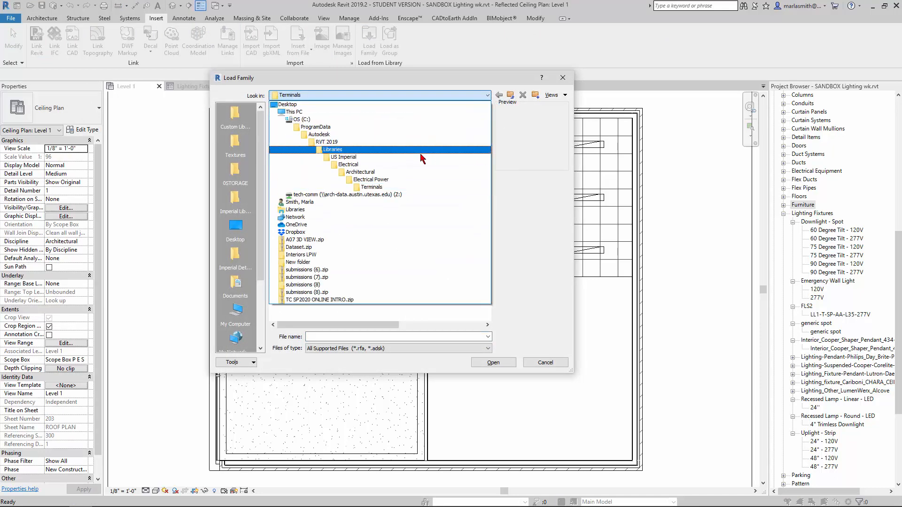
{"action": "left_click", "coordinate": [420, 157]}
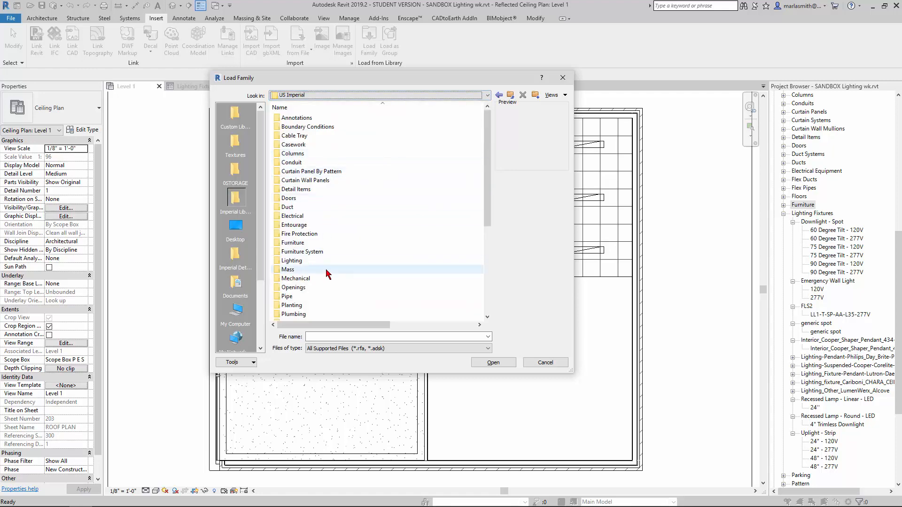
{"action": "double_click", "coordinate": [299, 219]}
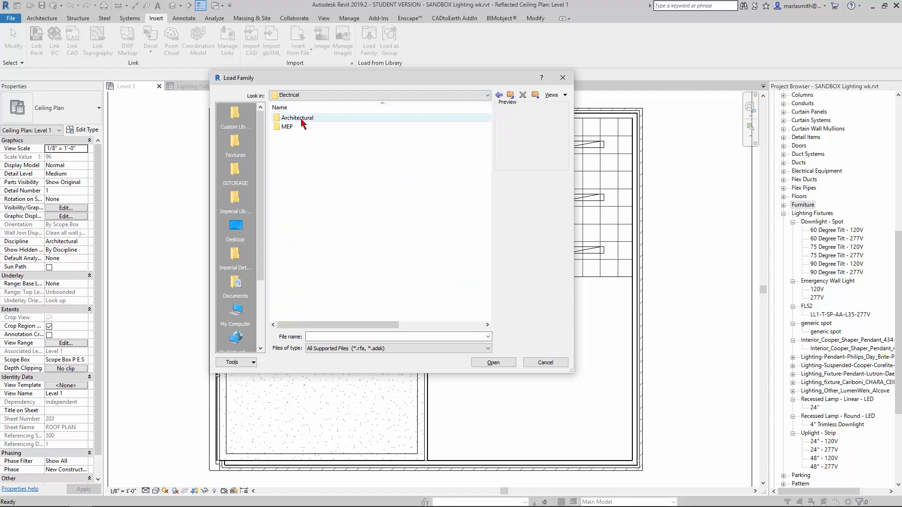
{"action": "double_click", "coordinate": [301, 119]}
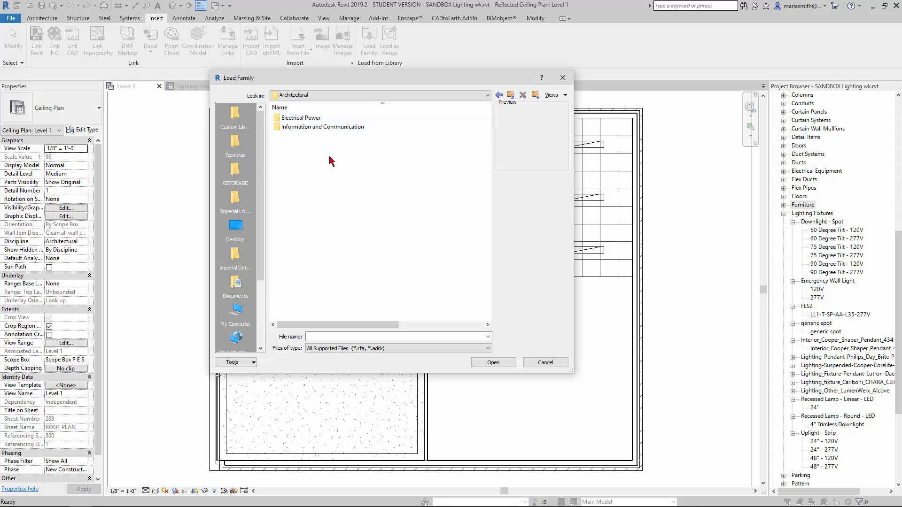
{"action": "double_click", "coordinate": [306, 120]}
{"action": "double_click", "coordinate": [297, 131]}
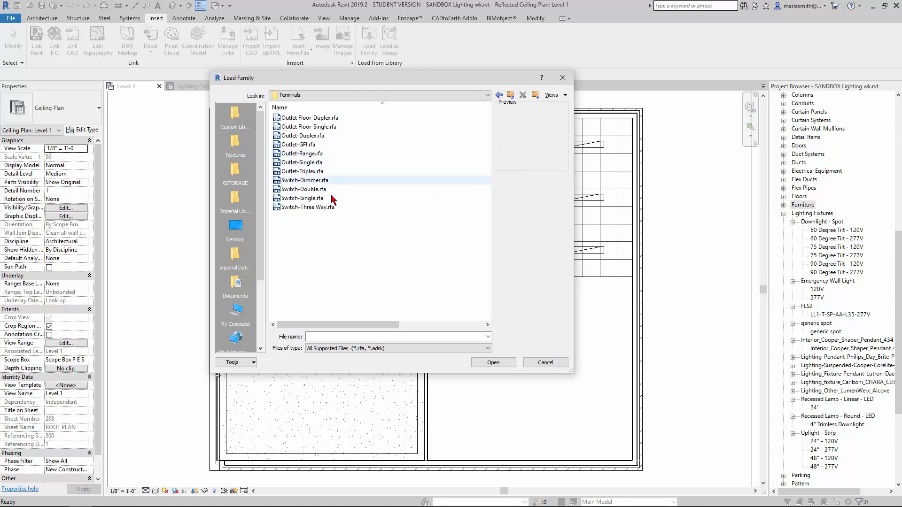
Step: Load the Switch-Three Way, Switch-Single and Switch-Dimmer families and list them under Electrical Fixtures in the project
{"action": "left_click", "coordinate": [308, 208]}
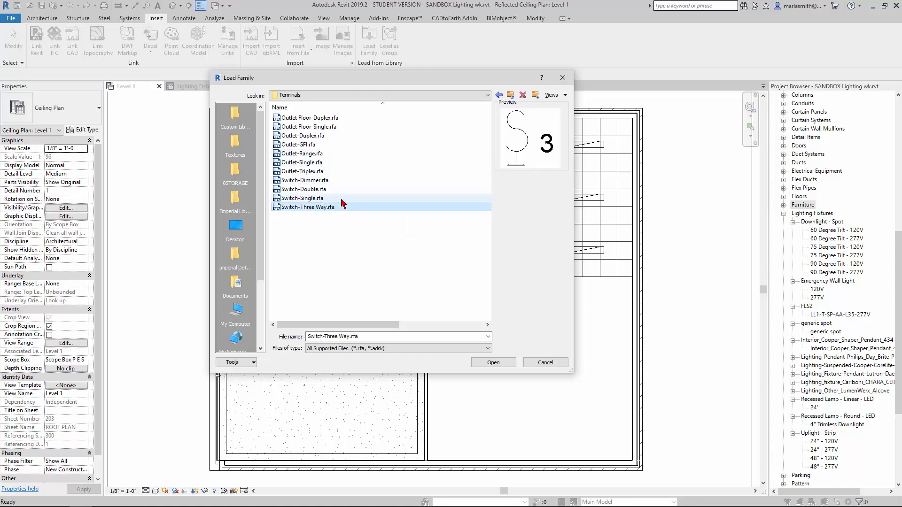
{"action": "left_click", "coordinate": [322, 199], "text": "ctrl"}
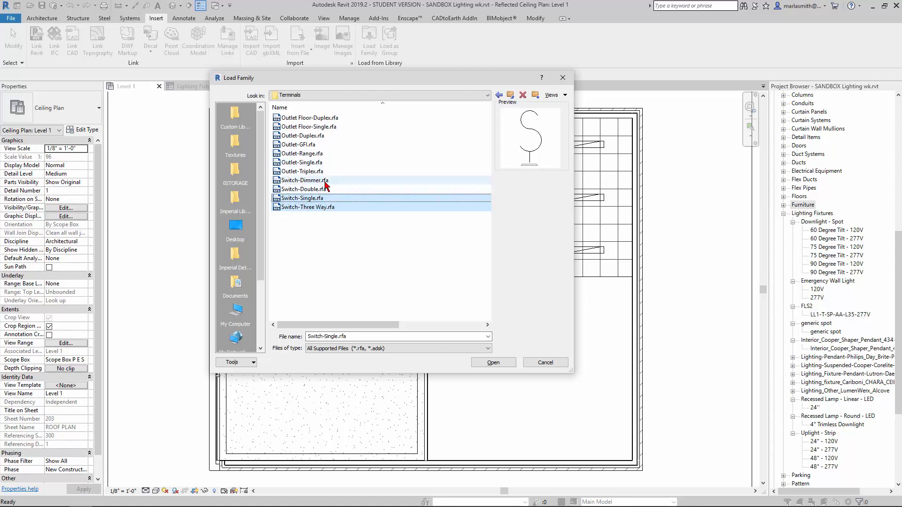
{"action": "left_click", "coordinate": [304, 181], "text": "ctrl"}
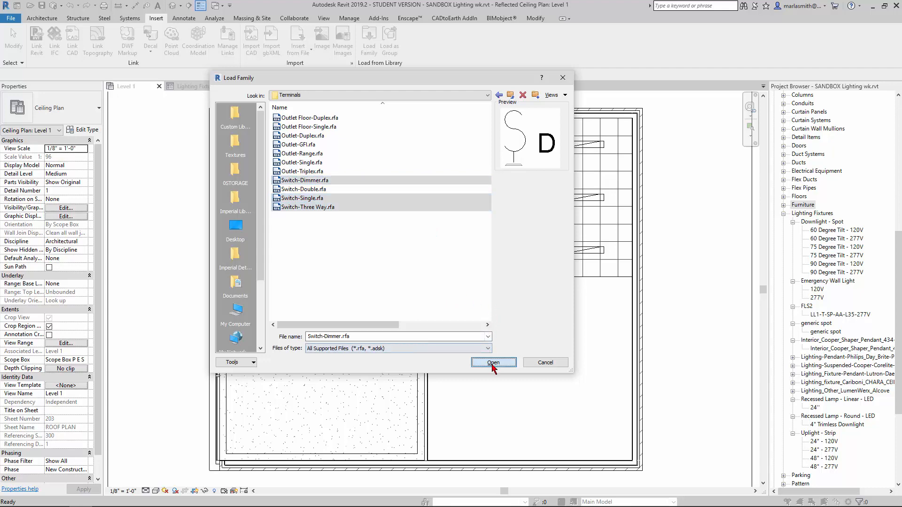
{"action": "left_click", "coordinate": [492, 363]}
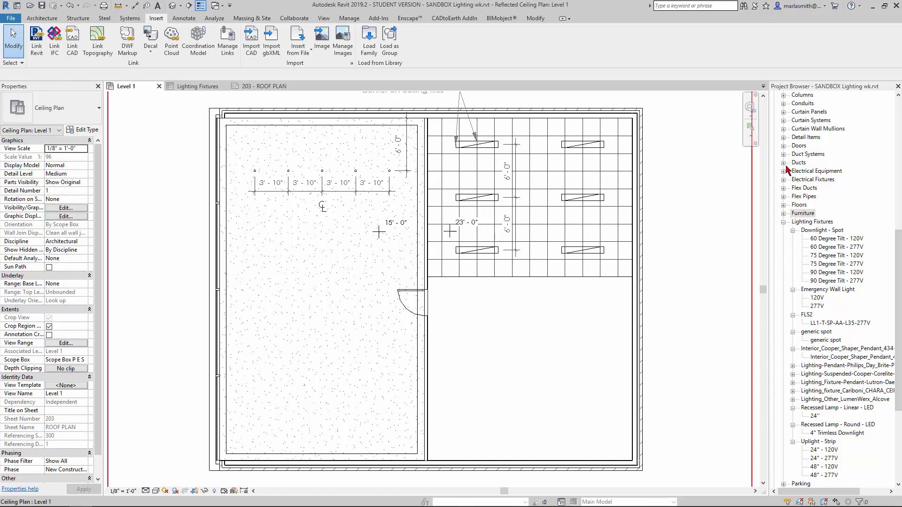
{"action": "left_click", "coordinate": [784, 180]}
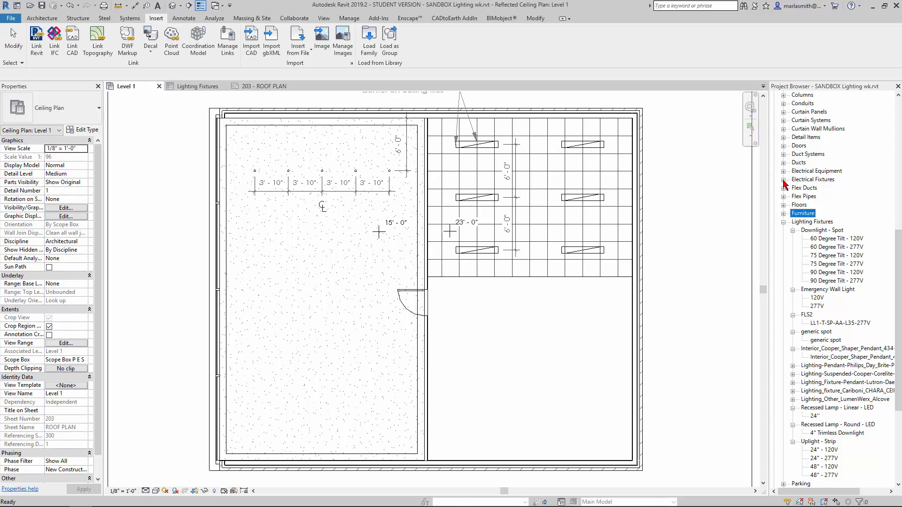
{"action": "left_click", "coordinate": [783, 182]}
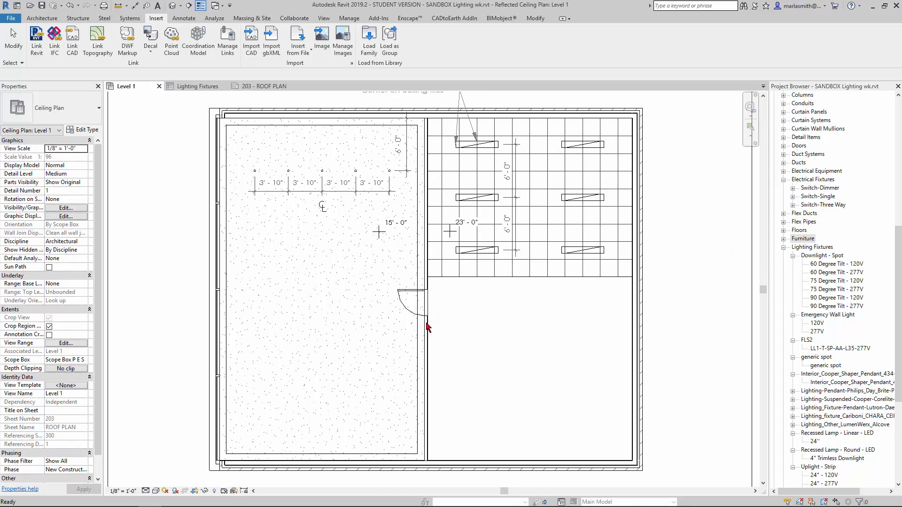
Step: Flip the swing of the door in the middle wall and place a Switch-Single on the wall just above the door
{"action": "left_click", "coordinate": [409, 298]}
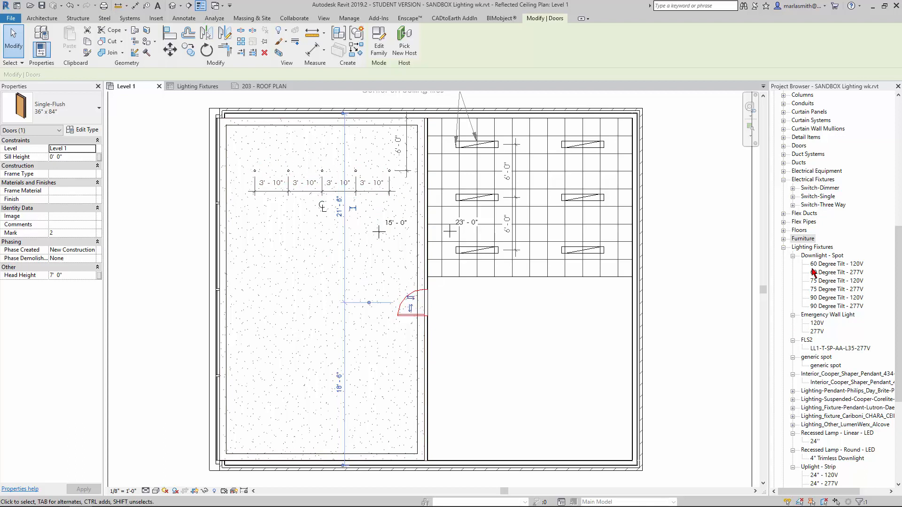
{"action": "left_click", "coordinate": [793, 197]}
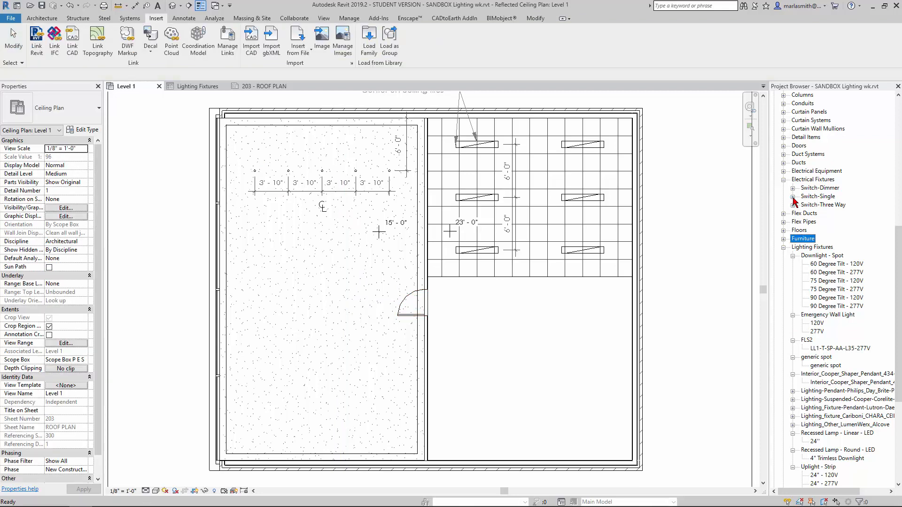
{"action": "left_click", "coordinate": [793, 197]}
{"action": "left_click", "coordinate": [818, 205]}
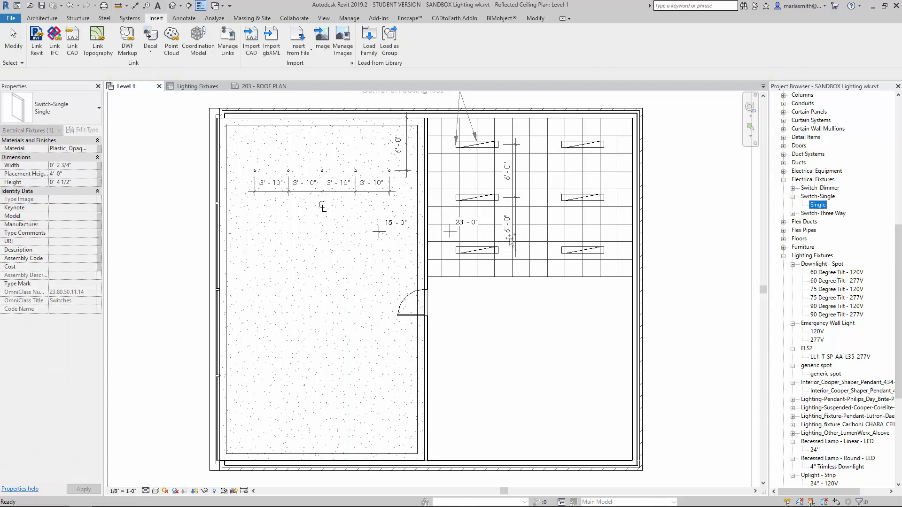
{"action": "left_click_drag", "start_coordinate": [510, 238], "coordinate": [416, 251]}
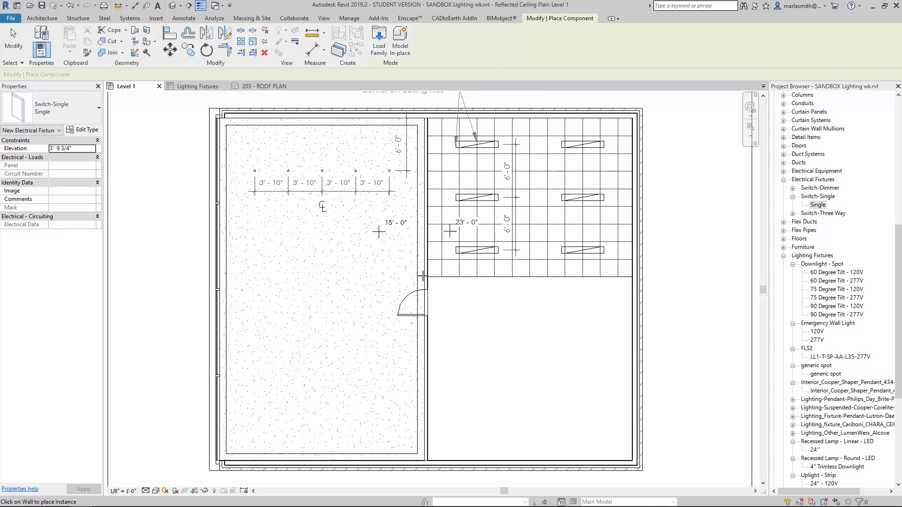
{"action": "left_click", "coordinate": [423, 276]}
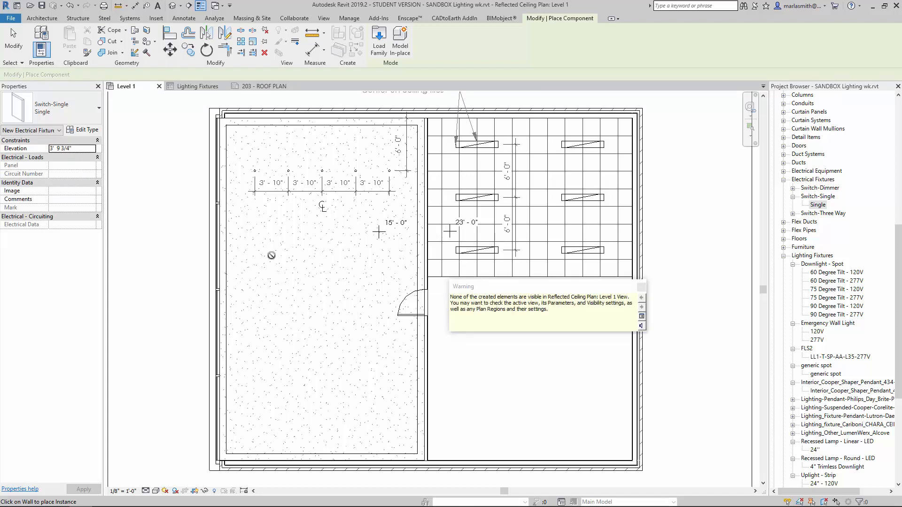
{"action": "left_click", "coordinate": [642, 286]}
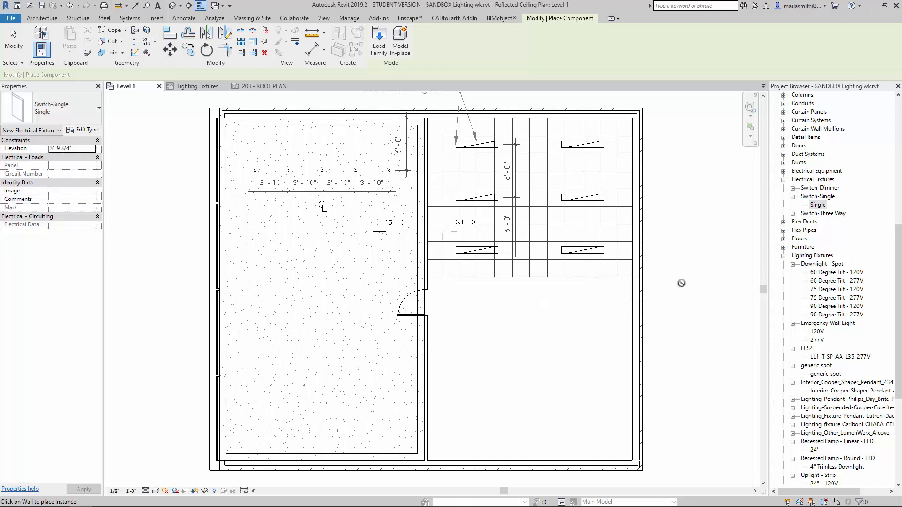
{"action": "key", "text": "Escape"}
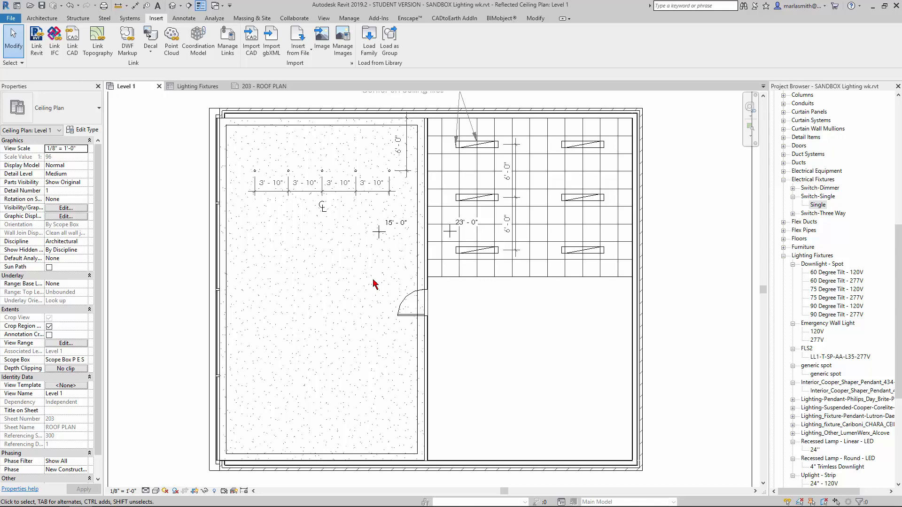
Step: Apply a cut plane offset of 4' 0" in the Level 1 ceiling plan's view range
{"action": "left_click", "coordinate": [66, 343]}
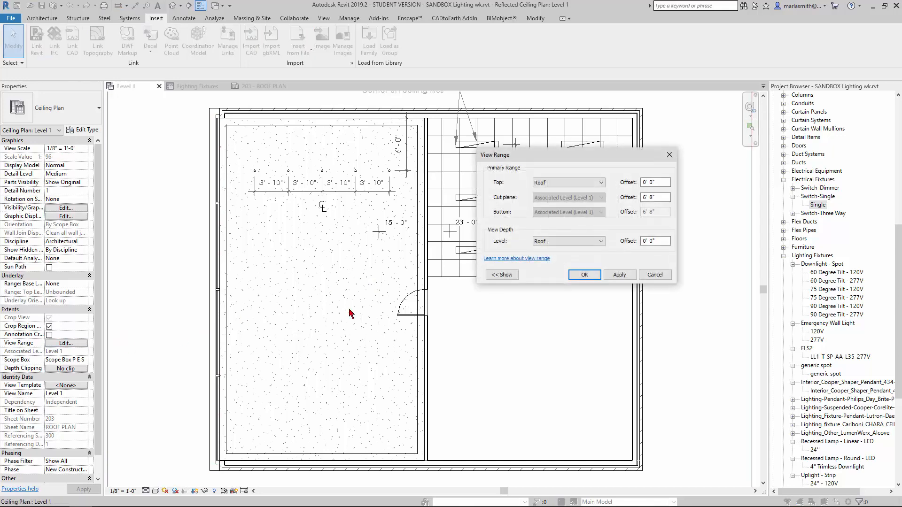
{"action": "left_click_drag", "start_coordinate": [655, 197], "coordinate": [631, 199]}
{"action": "left_click", "coordinate": [618, 276]}
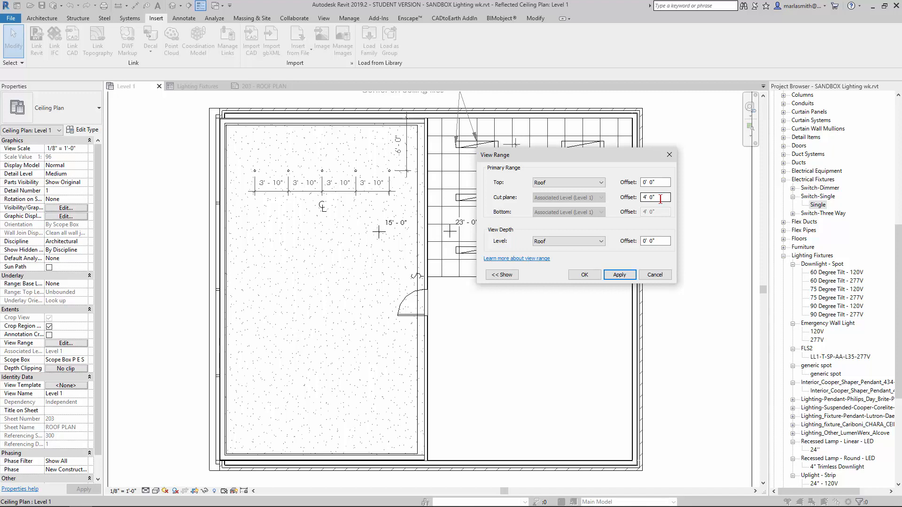
Step: Restore the ceiling plan's view range cut plane offset to 6' 8"
{"action": "left_click_drag", "start_coordinate": [660, 199], "coordinate": [628, 202]}
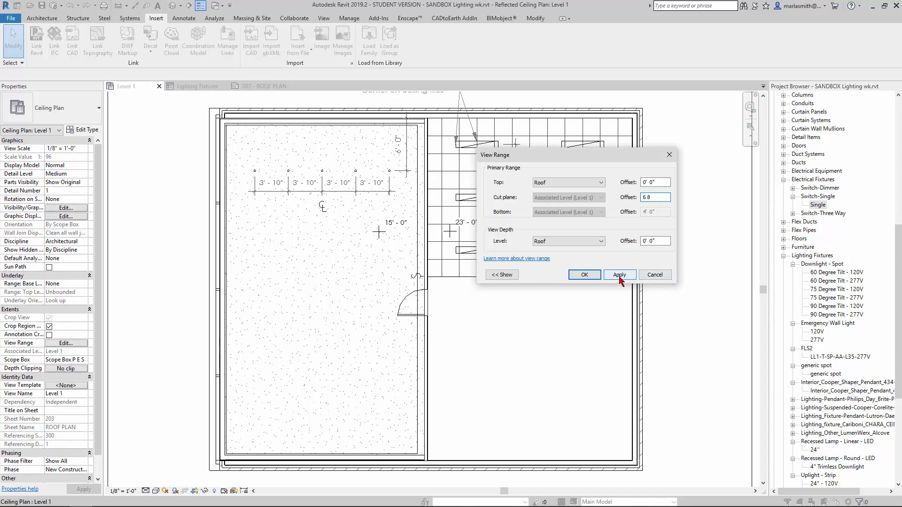
{"action": "left_click", "coordinate": [620, 275]}
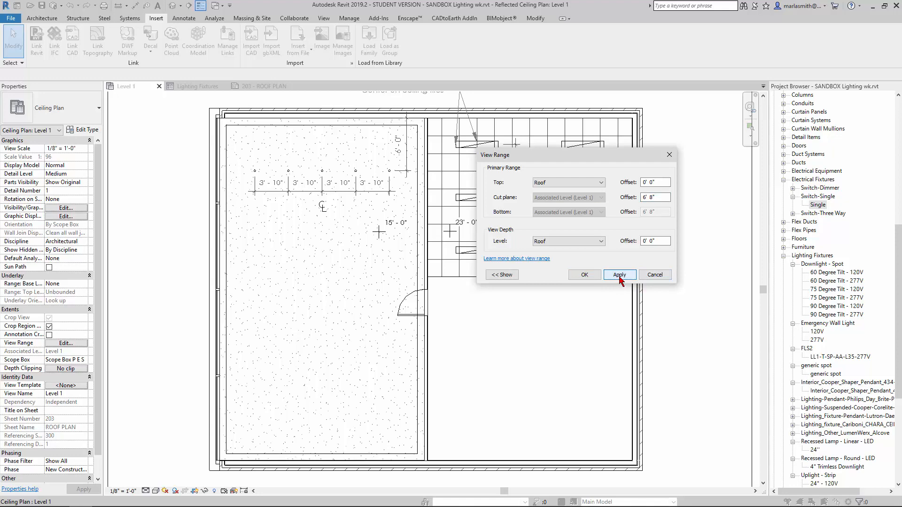
{"action": "left_click", "coordinate": [588, 277]}
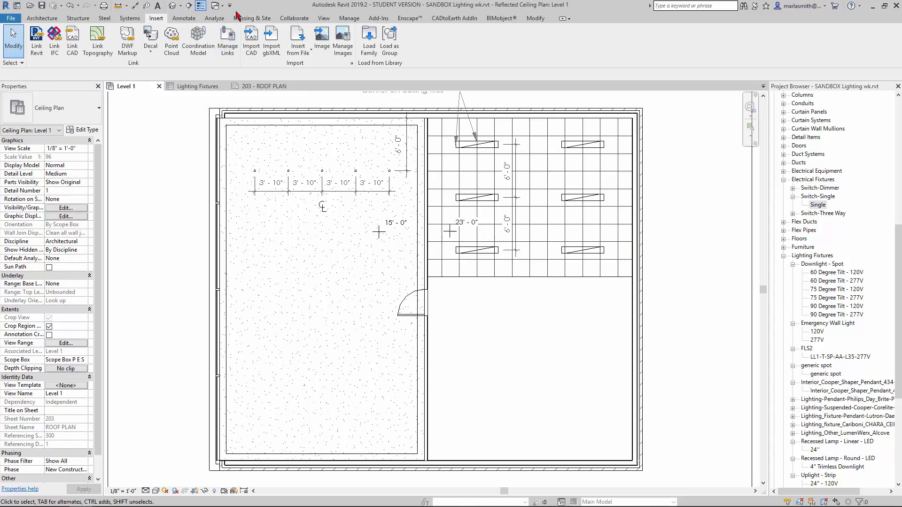
Step: Load the C Switch-Three Way, C Switch-Single, C Switch-Dimmer and C Switch Annotation w Label families from the Custom Library's Electrical folder
{"action": "left_click", "coordinate": [369, 44]}
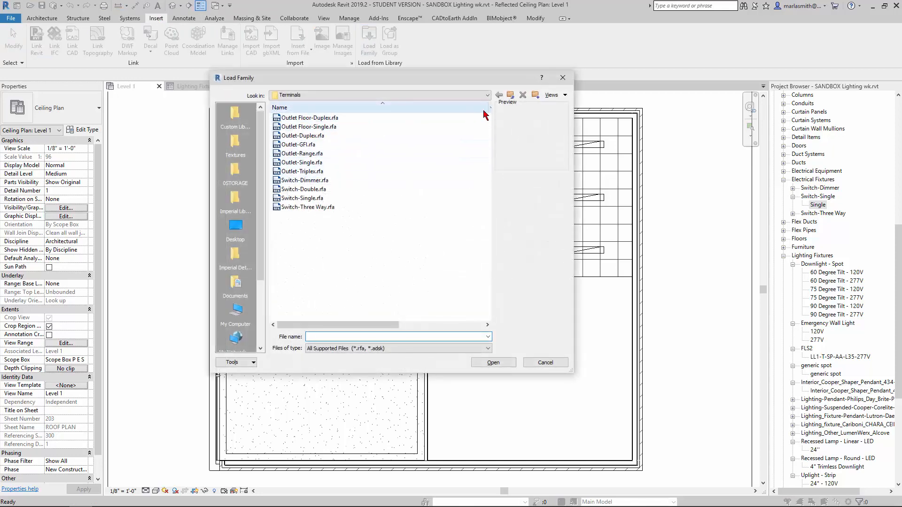
{"action": "left_click", "coordinate": [236, 123]}
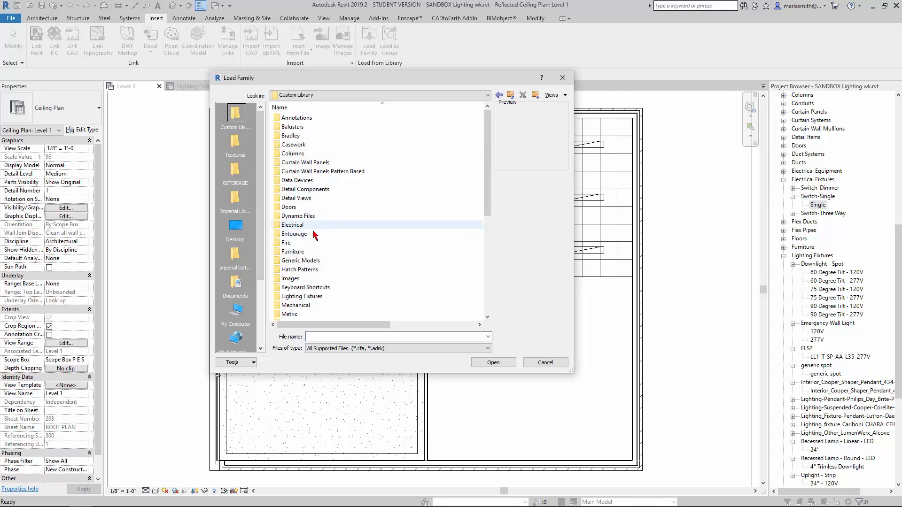
{"action": "double_click", "coordinate": [318, 225]}
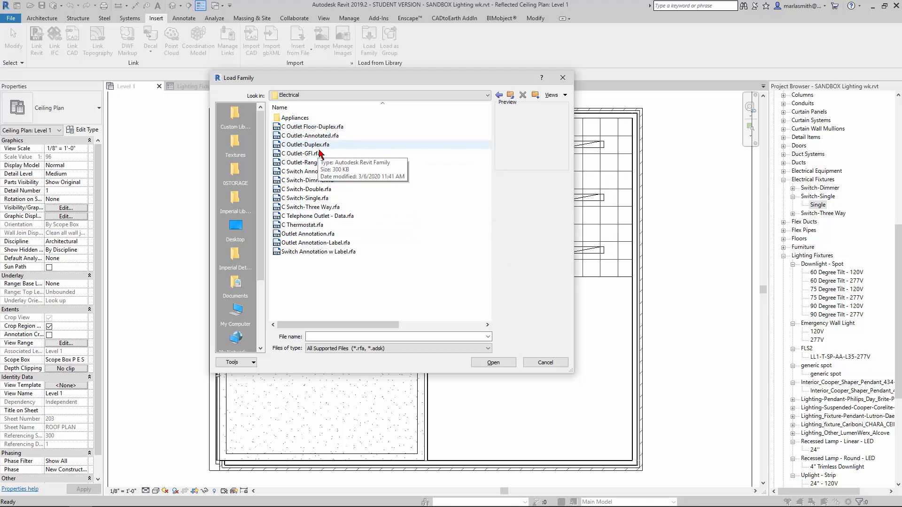
{"action": "left_click", "coordinate": [303, 209]}
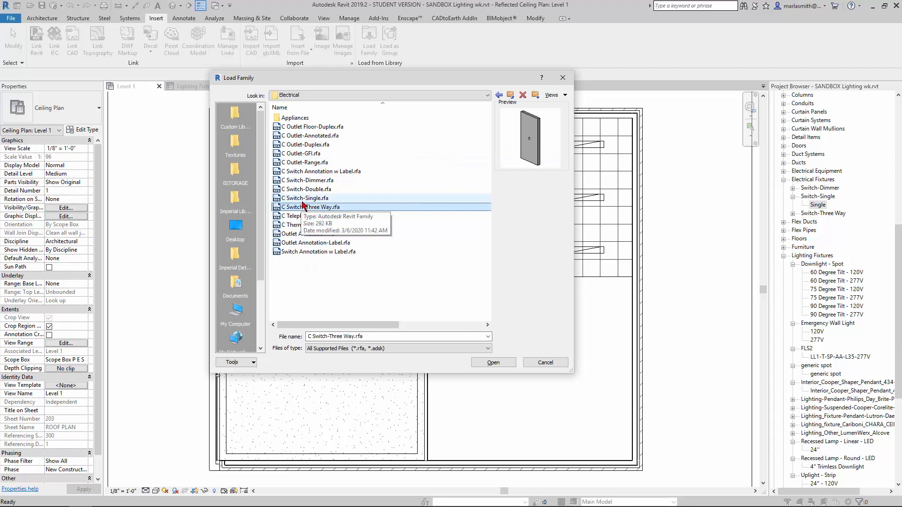
{"action": "left_click", "coordinate": [313, 199], "text": "ctrl"}
{"action": "left_click", "coordinate": [319, 181], "text": "ctrl"}
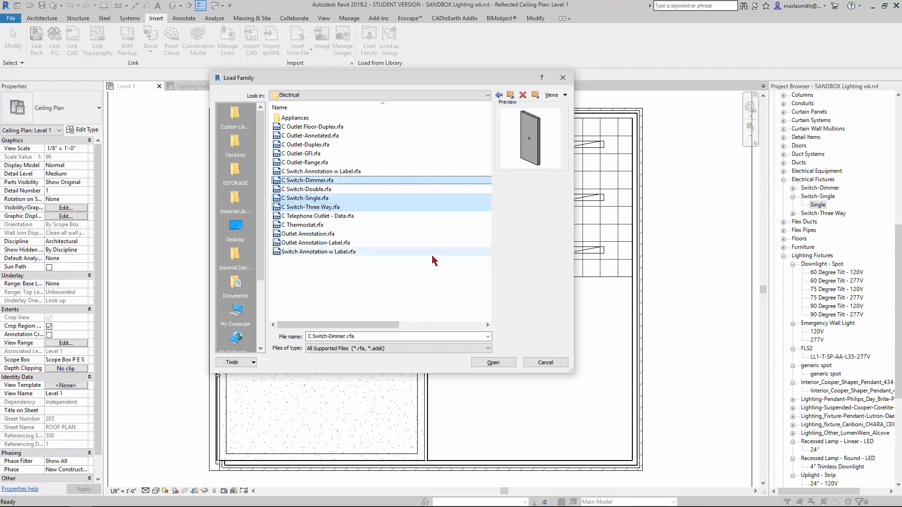
{"action": "left_click", "coordinate": [350, 172], "text": "ctrl"}
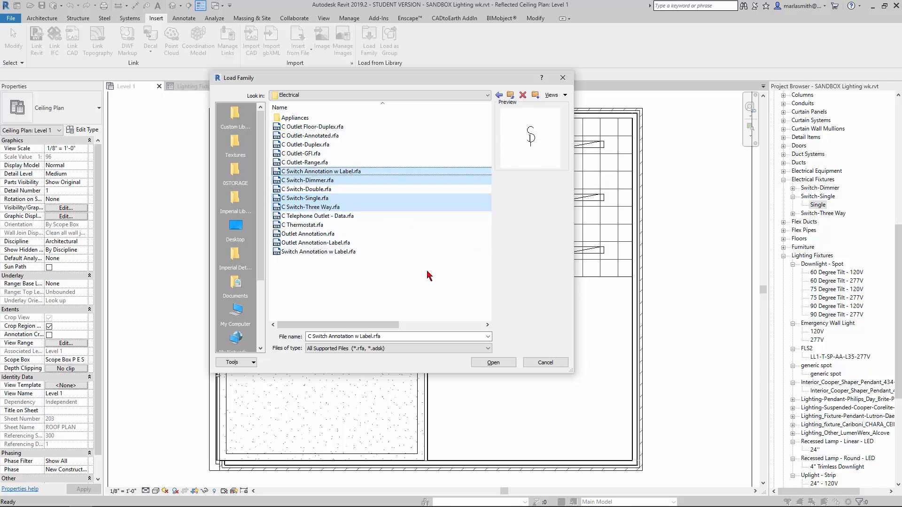
{"action": "left_click", "coordinate": [491, 362]}
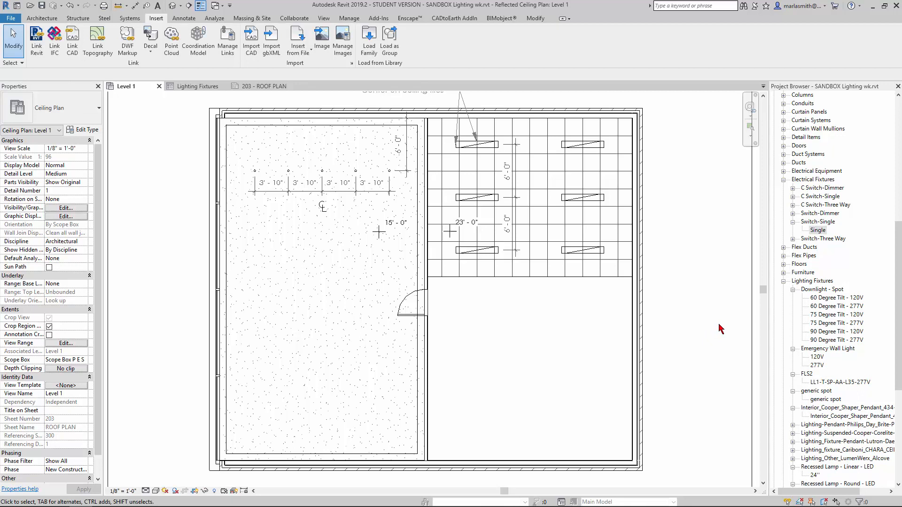
Step: Place a C Switch-Single on the middle wall just above the door in the ceiling plan
{"action": "left_click", "coordinate": [793, 196]}
{"action": "left_click", "coordinate": [817, 206]}
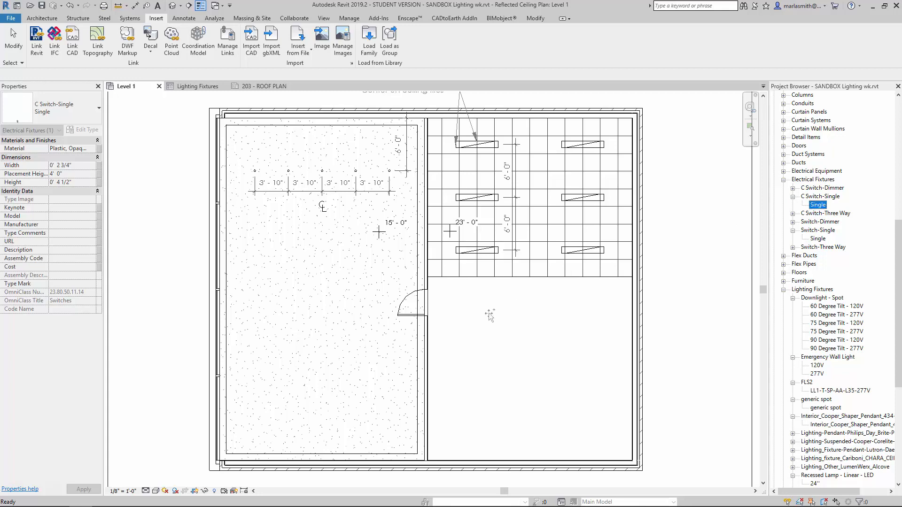
{"action": "left_click_drag", "start_coordinate": [446, 304], "coordinate": [425, 280]}
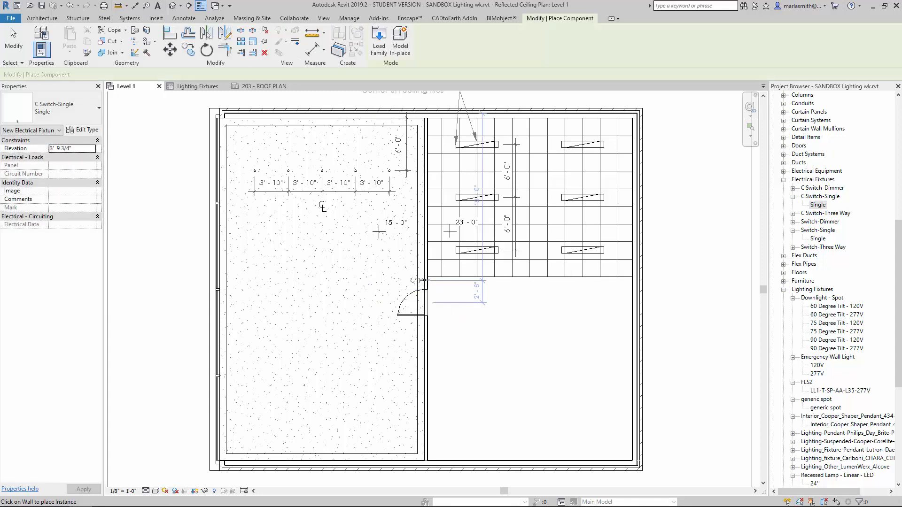
{"action": "left_click", "coordinate": [424, 280]}
{"action": "key", "text": "Escape"}
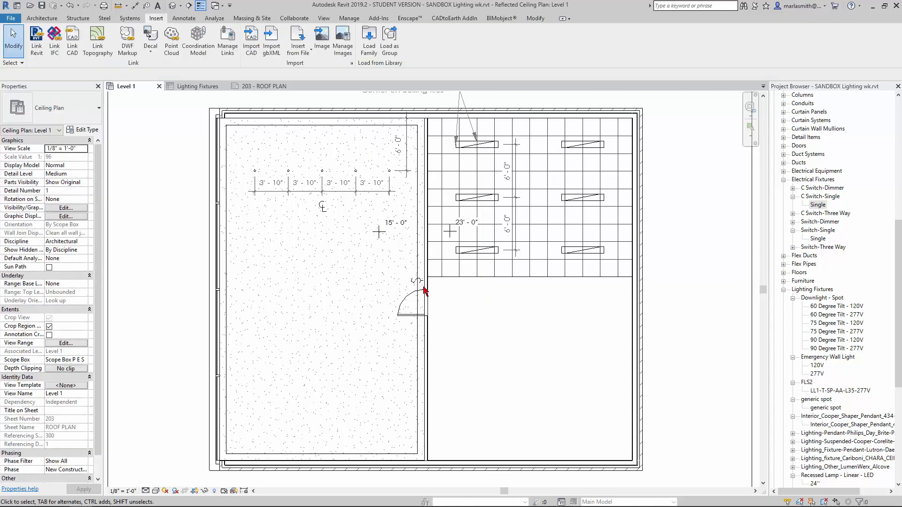
Step: Open the placed C Switch-Single family for editing and show its Placement Side elevation
{"action": "left_click", "coordinate": [412, 285]}
{"action": "right_click", "coordinate": [397, 228]}
{"action": "left_click", "coordinate": [423, 238]}
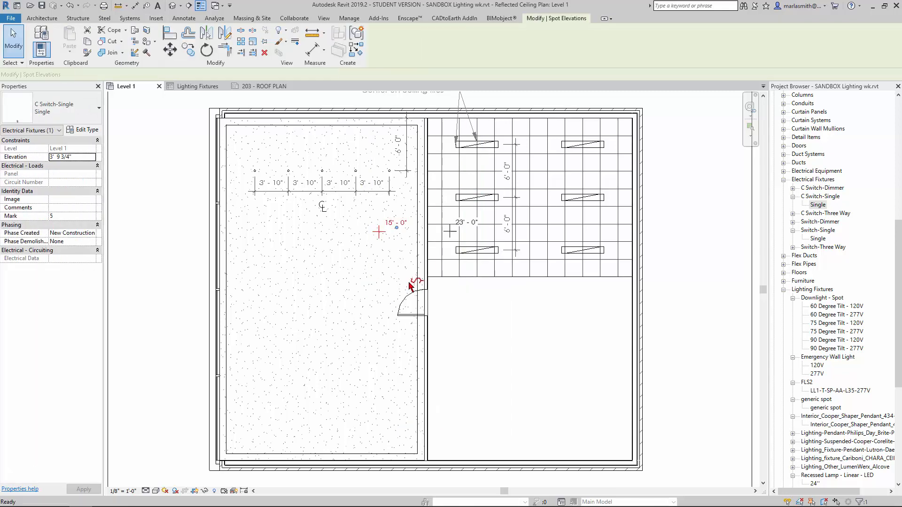
{"action": "left_click", "coordinate": [414, 285]}
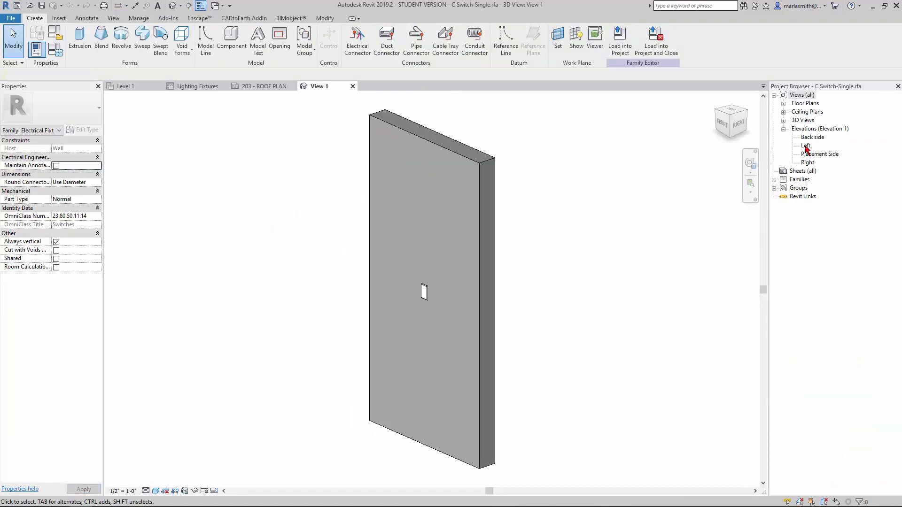
{"action": "double_click", "coordinate": [809, 159]}
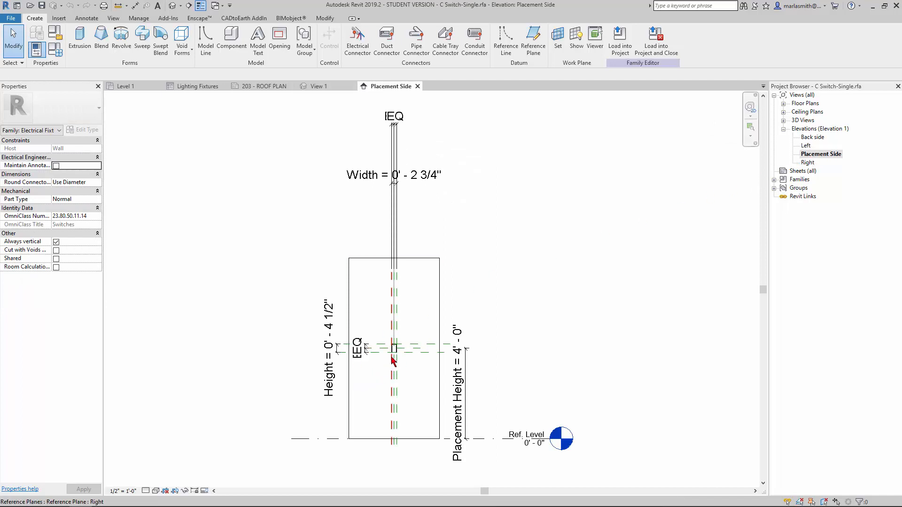
Step: Inspect the invisible line running up from the switch plate, and close the family's views without changes
{"action": "scroll", "coordinate": [394, 362], "scroll_direction": "up", "scroll_amount": 3}
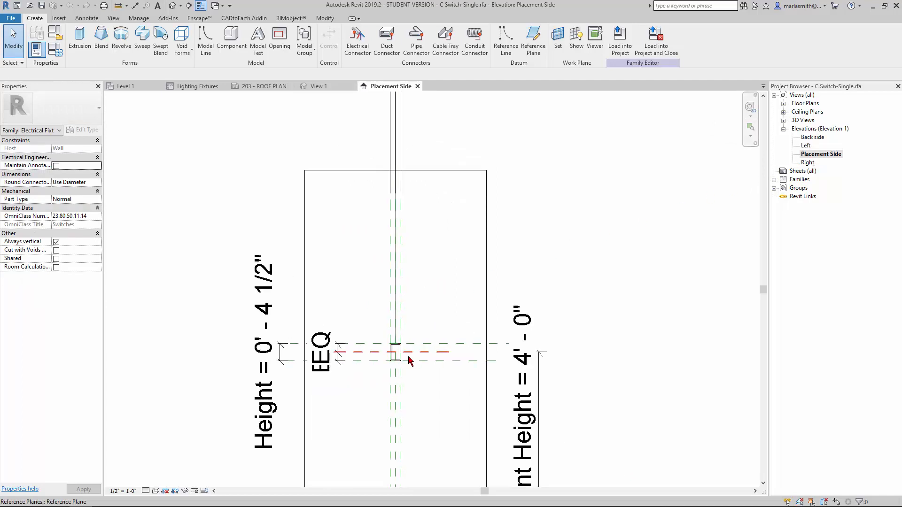
{"action": "left_click", "coordinate": [396, 299]}
{"action": "scroll", "coordinate": [460, 298], "scroll_direction": "down", "scroll_amount": 1}
{"action": "scroll", "coordinate": [461, 298], "scroll_direction": "down", "scroll_amount": 3}
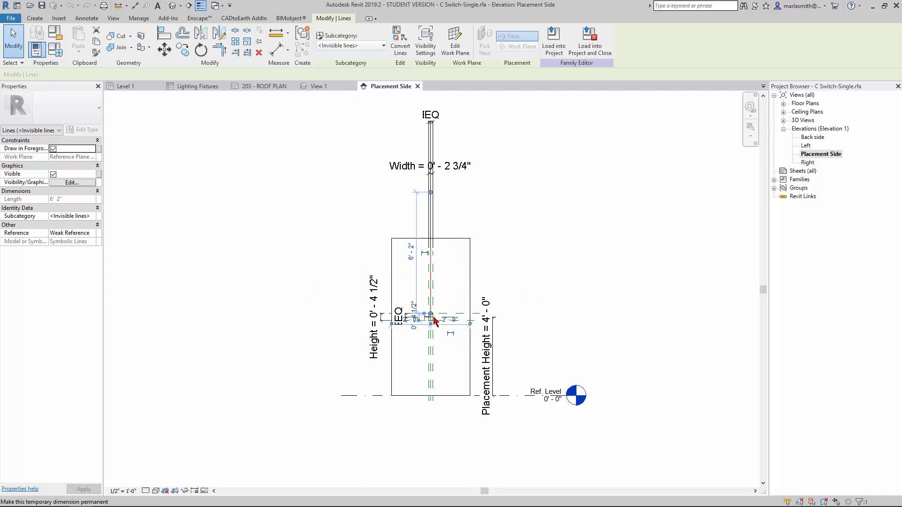
{"action": "left_click", "coordinate": [512, 229]}
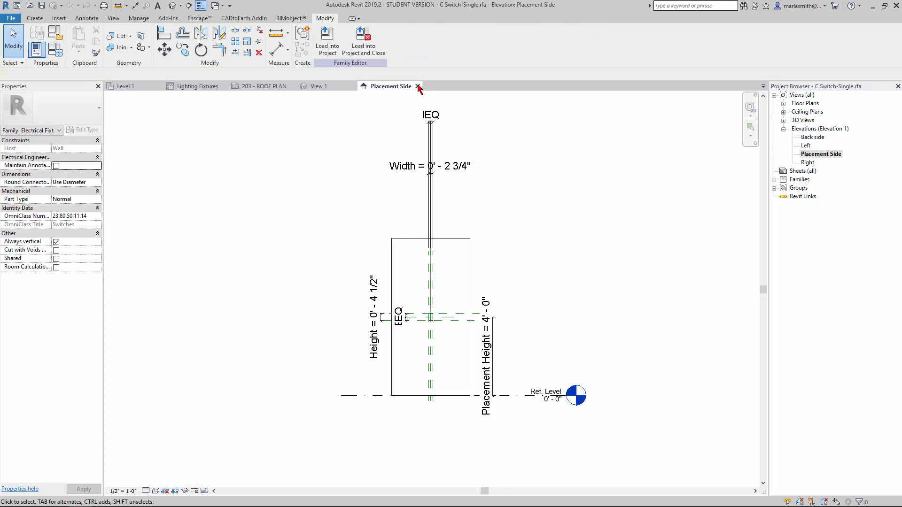
{"action": "left_click", "coordinate": [418, 86]}
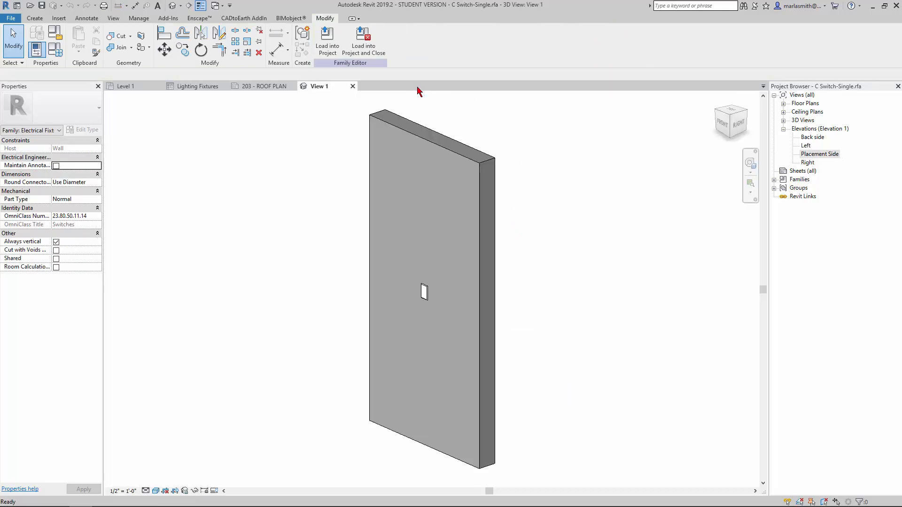
{"action": "left_click", "coordinate": [353, 87]}
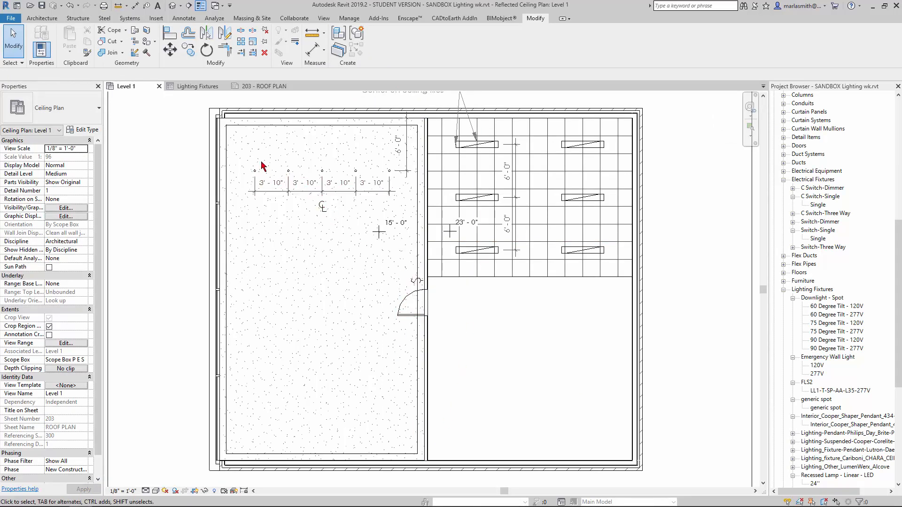
Step: Draw a <Hidden> style detail arc of about 2' 3" radius bowing upward between the two leftmost downlights in the row
{"action": "scroll", "coordinate": [263, 162], "scroll_direction": "up", "scroll_amount": 5}
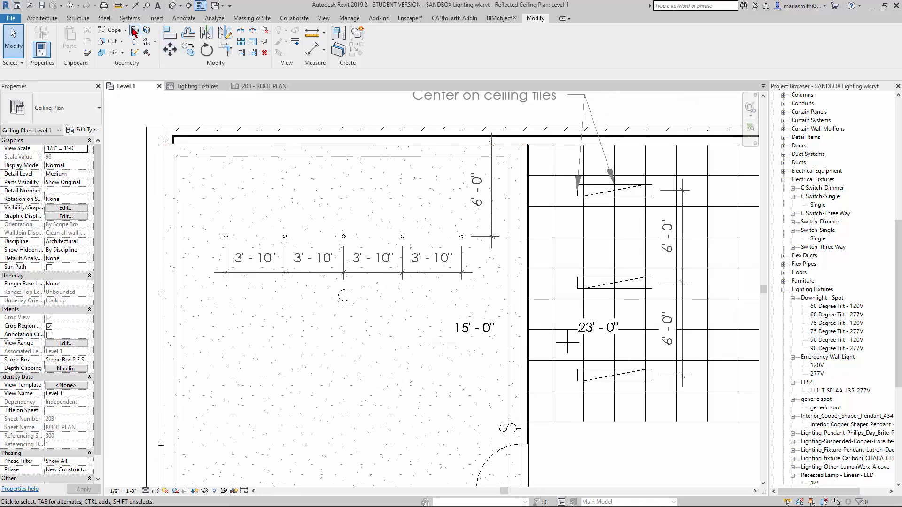
{"action": "left_click", "coordinate": [185, 18]}
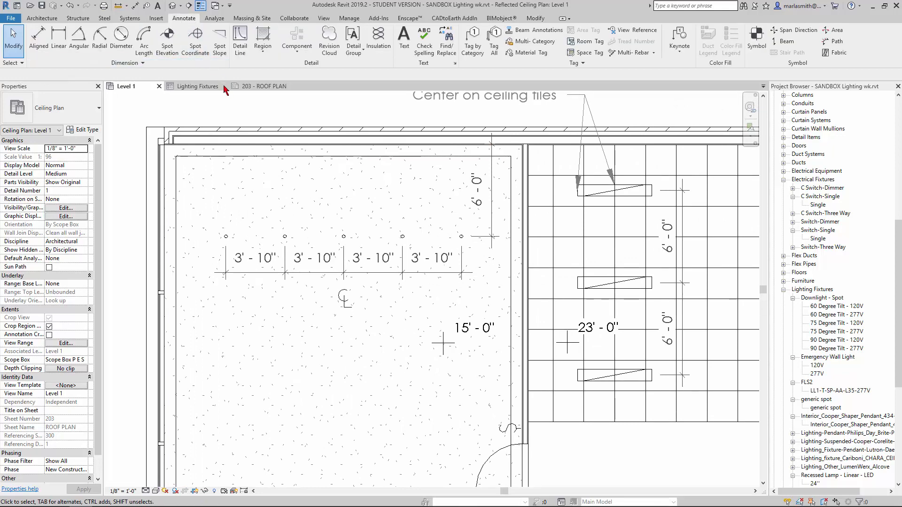
{"action": "left_click", "coordinate": [240, 40]}
{"action": "left_click", "coordinate": [495, 46]}
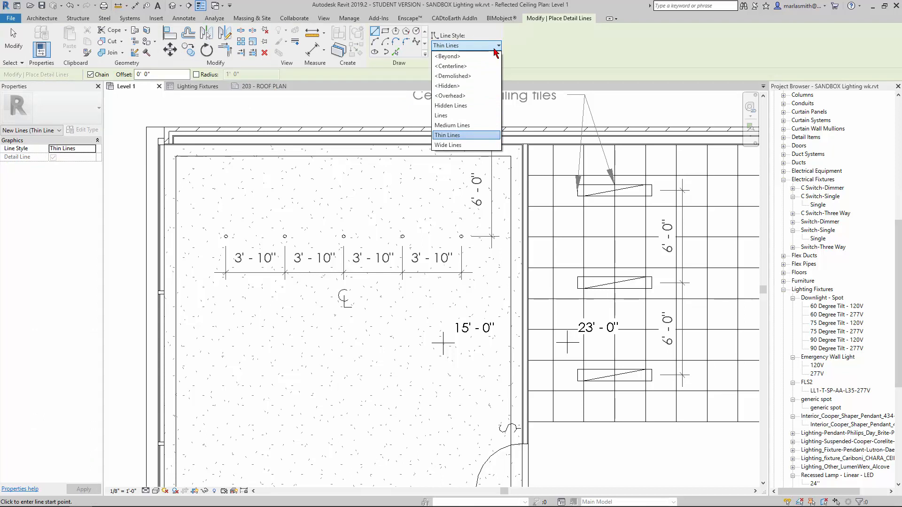
{"action": "left_click", "coordinate": [459, 90]}
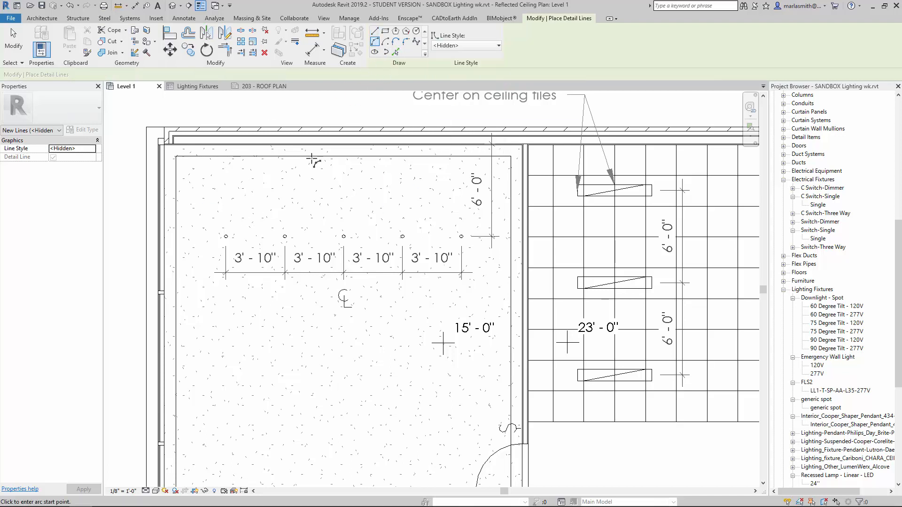
{"action": "scroll", "coordinate": [225, 236], "scroll_direction": "up", "scroll_amount": 4}
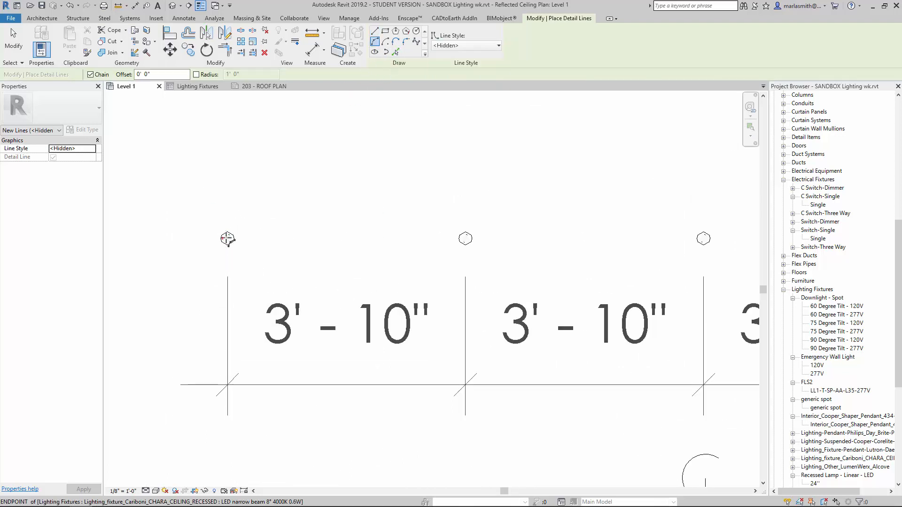
{"action": "left_click", "coordinate": [227, 238]}
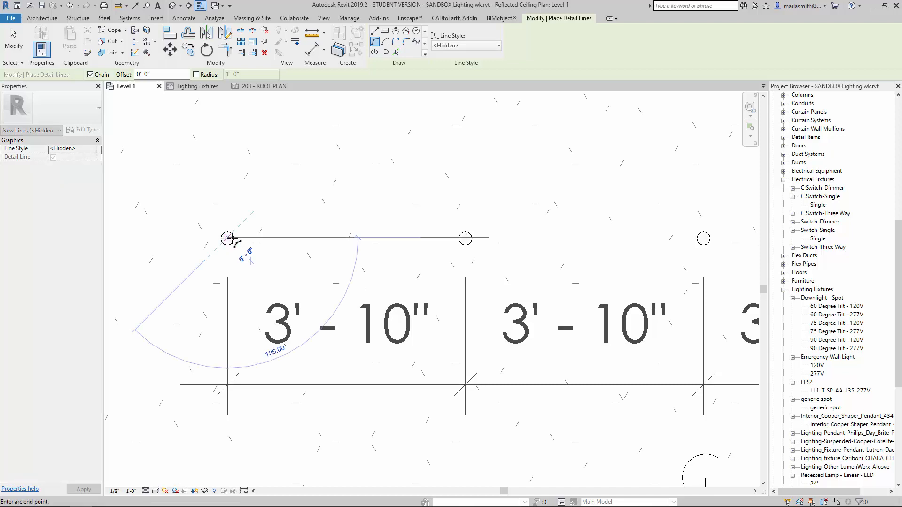
{"action": "left_click", "coordinate": [465, 238]}
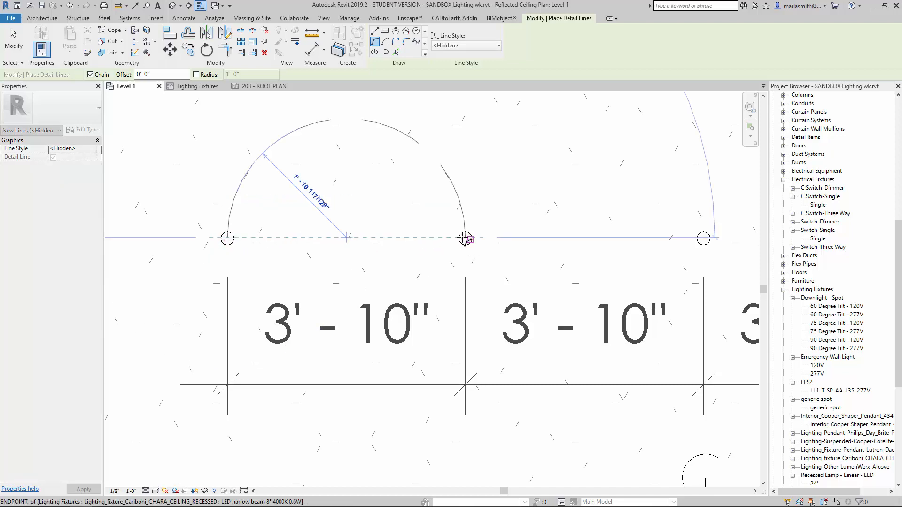
{"action": "left_click", "coordinate": [342, 209]}
{"action": "scroll", "coordinate": [306, 217], "scroll_direction": "down", "scroll_amount": 4}
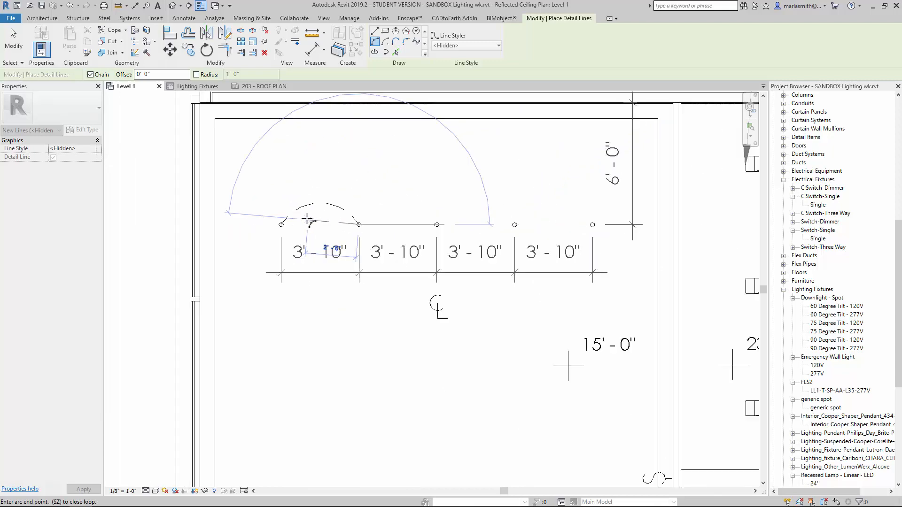
{"action": "key", "text": "Escape"}
{"action": "key", "text": "Escape"}
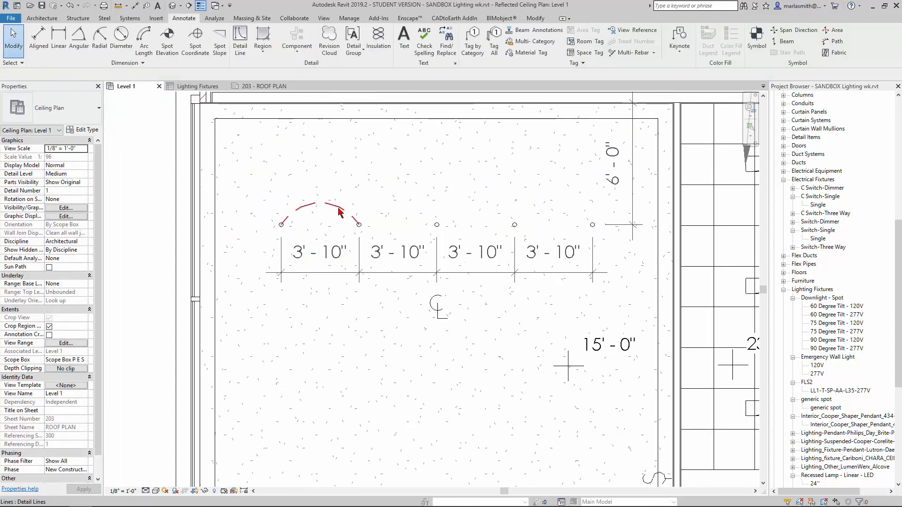
Step: Copy the hidden arc with Multiple enabled to the three remaining gaps between the downlights in the row
{"action": "left_click", "coordinate": [327, 172]}
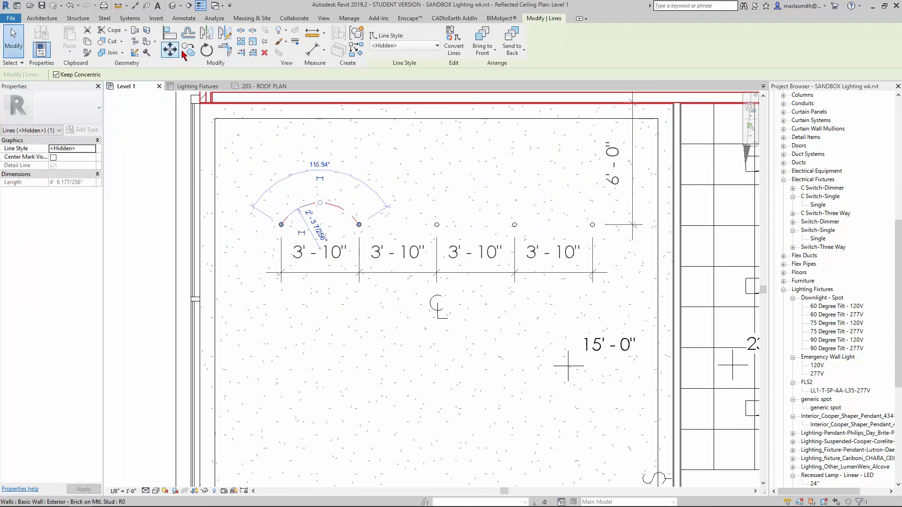
{"action": "left_click", "coordinate": [121, 75]}
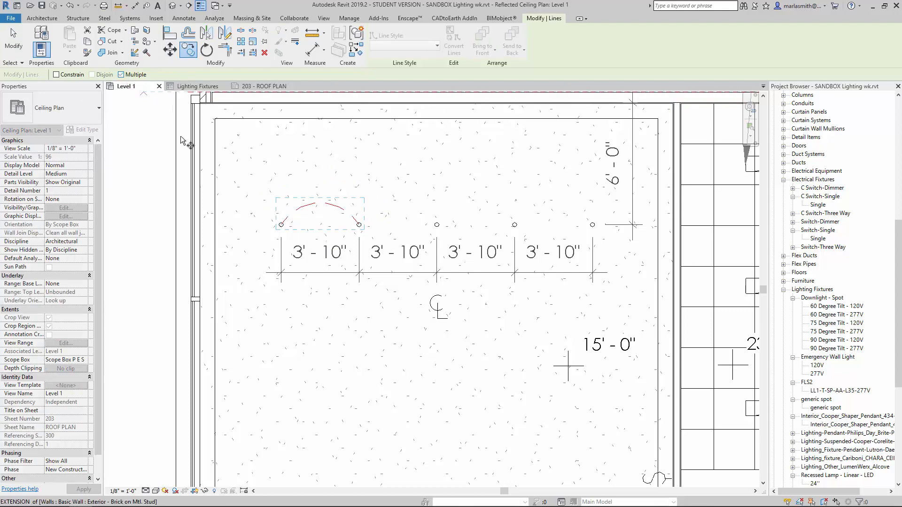
{"action": "scroll", "coordinate": [280, 225], "scroll_direction": "up", "scroll_amount": 5}
{"action": "left_click", "coordinate": [280, 225]}
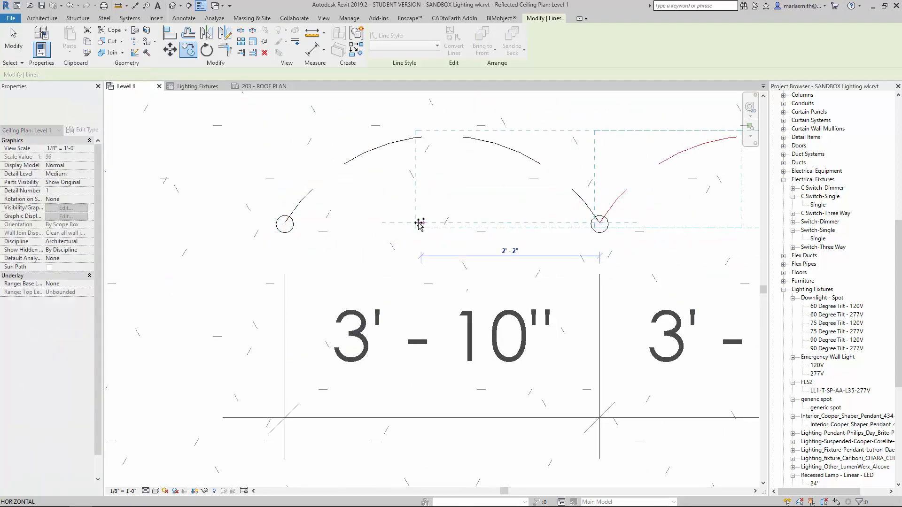
{"action": "scroll", "coordinate": [415, 223], "scroll_direction": "down", "scroll_amount": 4}
{"action": "scroll", "coordinate": [576, 233], "scroll_direction": "up", "scroll_amount": 3}
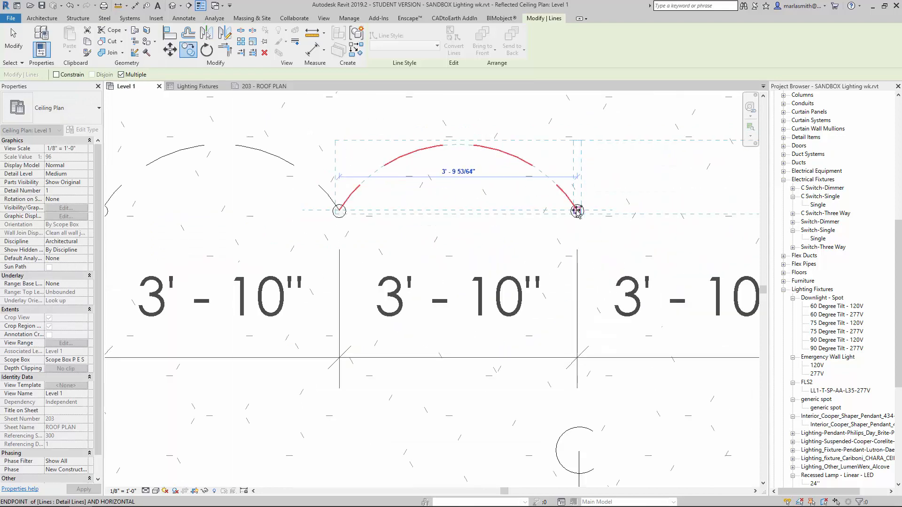
{"action": "left_click", "coordinate": [577, 211]}
{"action": "scroll", "coordinate": [344, 227], "scroll_direction": "down", "scroll_amount": 4}
{"action": "scroll", "coordinate": [498, 219], "scroll_direction": "up", "scroll_amount": 4}
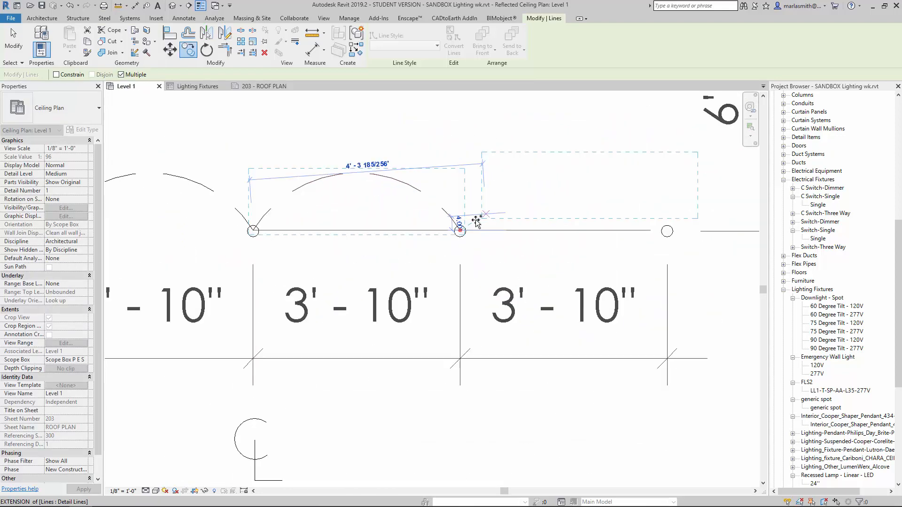
{"action": "left_click", "coordinate": [460, 231]}
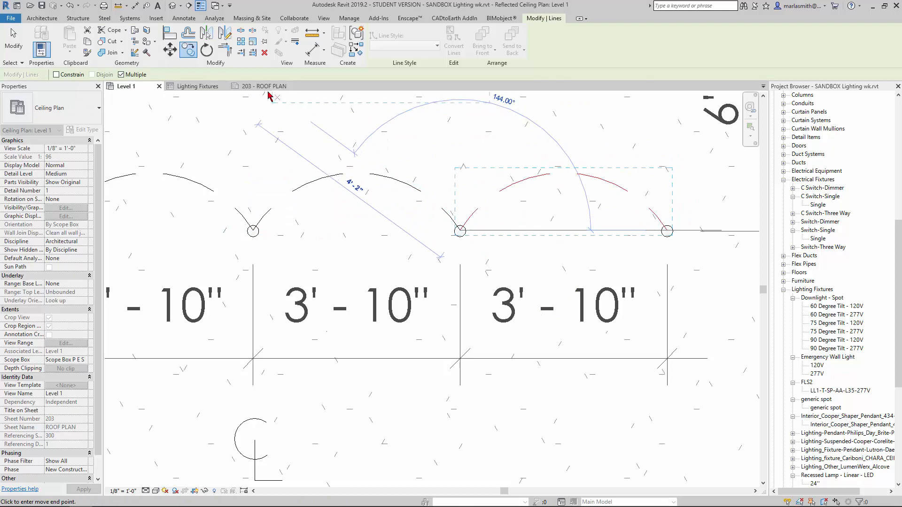
{"action": "key", "text": "Escape"}
{"action": "key", "text": "Escape"}
{"action": "scroll", "coordinate": [373, 178], "scroll_direction": "down", "scroll_amount": 3}
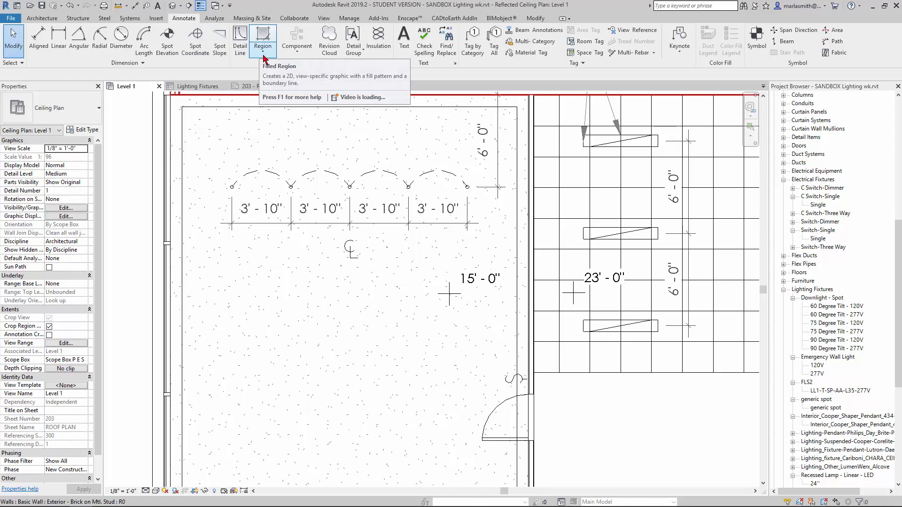
{"action": "left_click", "coordinate": [241, 44]}
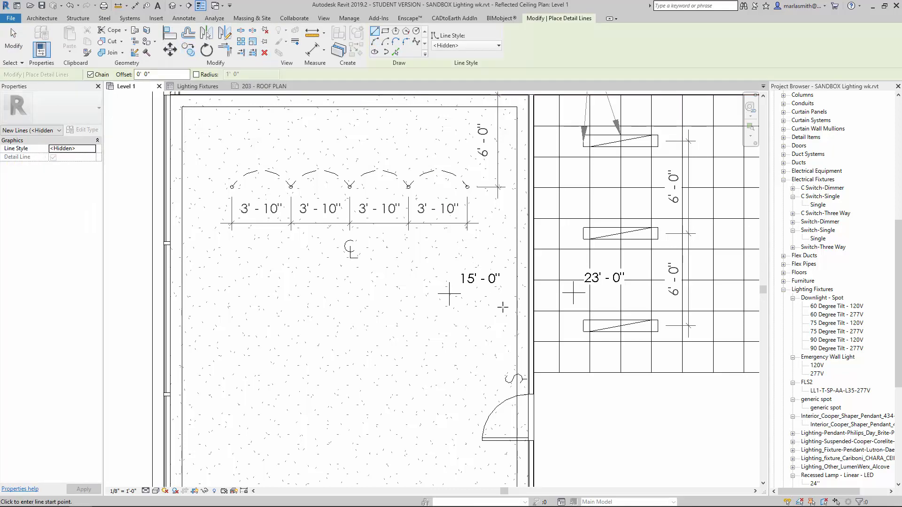
{"action": "left_click", "coordinate": [504, 381]}
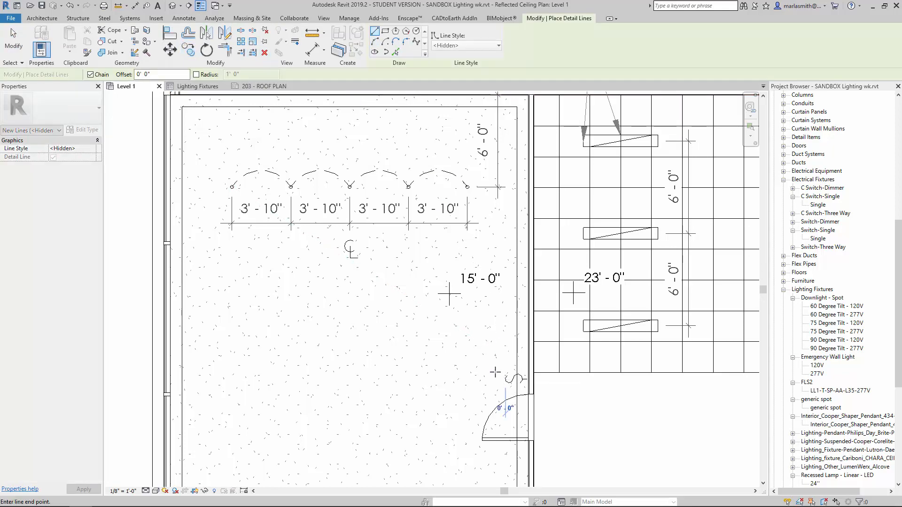
{"action": "left_click", "coordinate": [480, 325]}
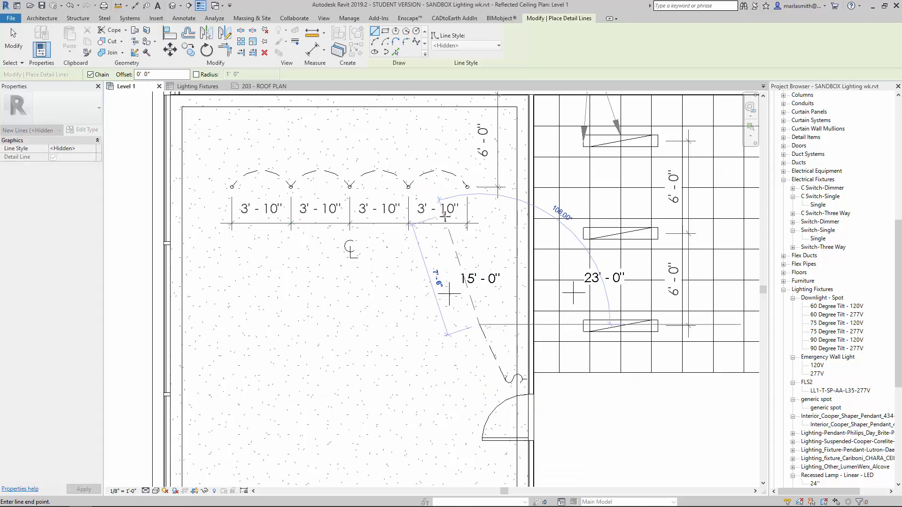
{"action": "key", "text": "Escape"}
{"action": "key", "text": "Escape"}
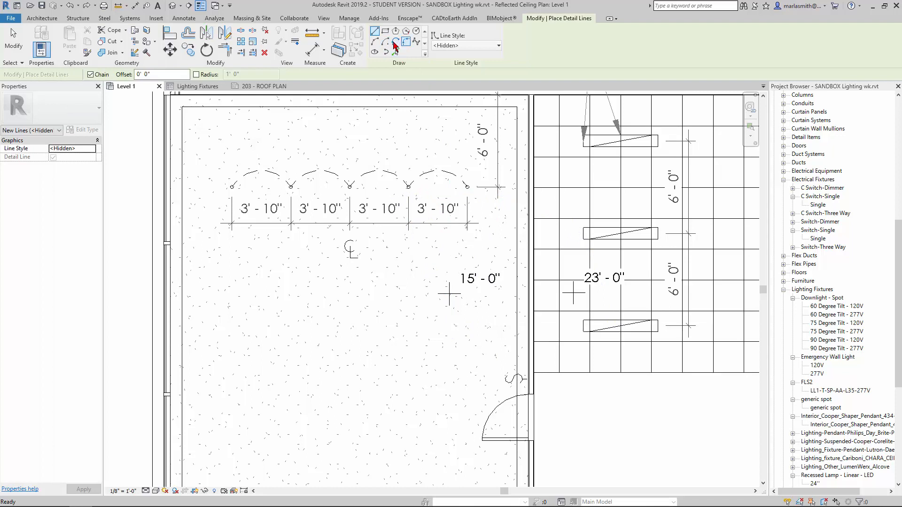
Step: Draw a <Hidden> detail arc of about 17' 11" radius from the wall switch to the rightmost downlight, bulging toward the middle wall
{"action": "left_click", "coordinate": [376, 42]}
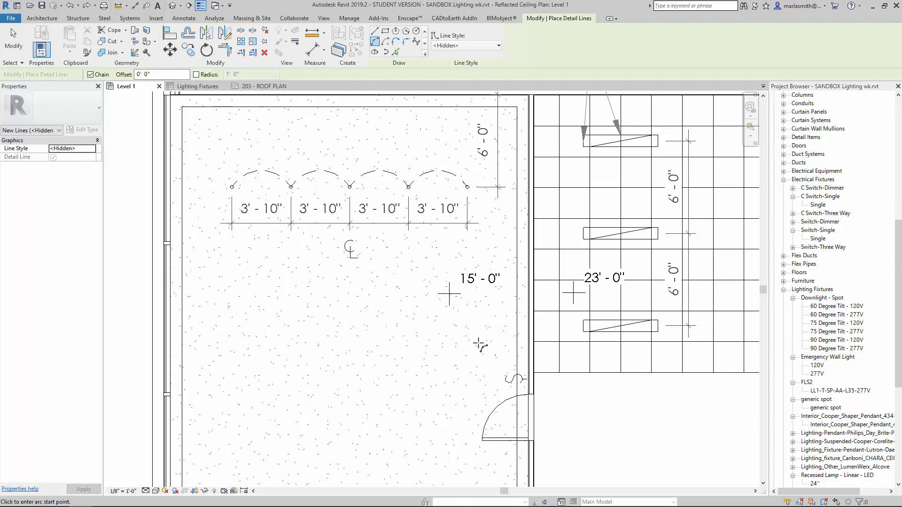
{"action": "left_click", "coordinate": [507, 380]}
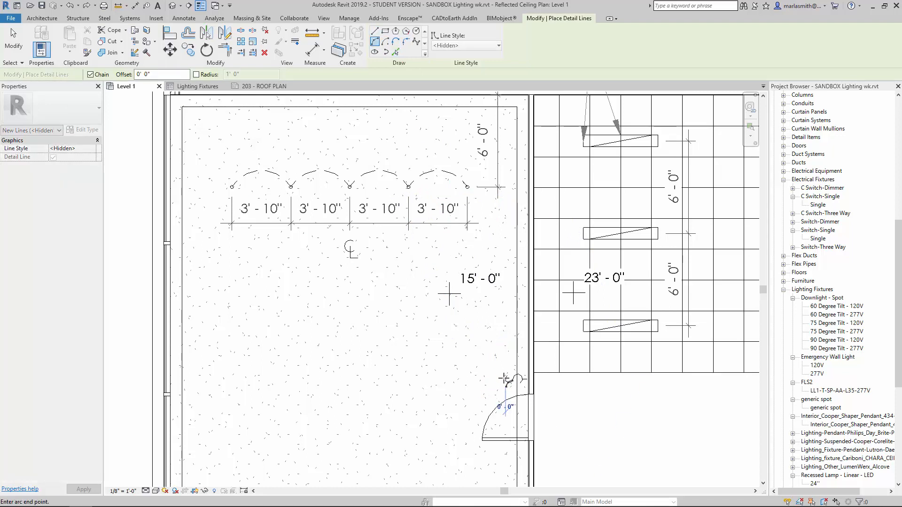
{"action": "left_click", "coordinate": [467, 187]}
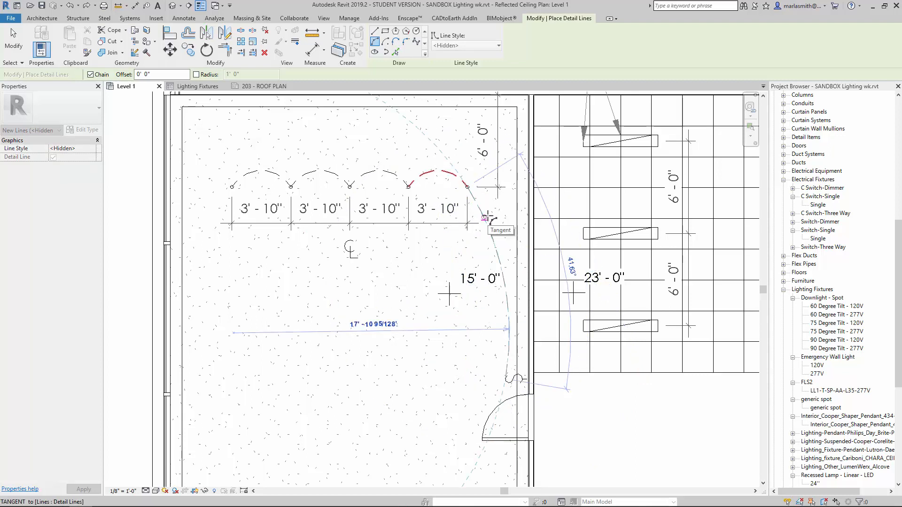
{"action": "left_click", "coordinate": [490, 217]}
{"action": "key", "text": "Escape"}
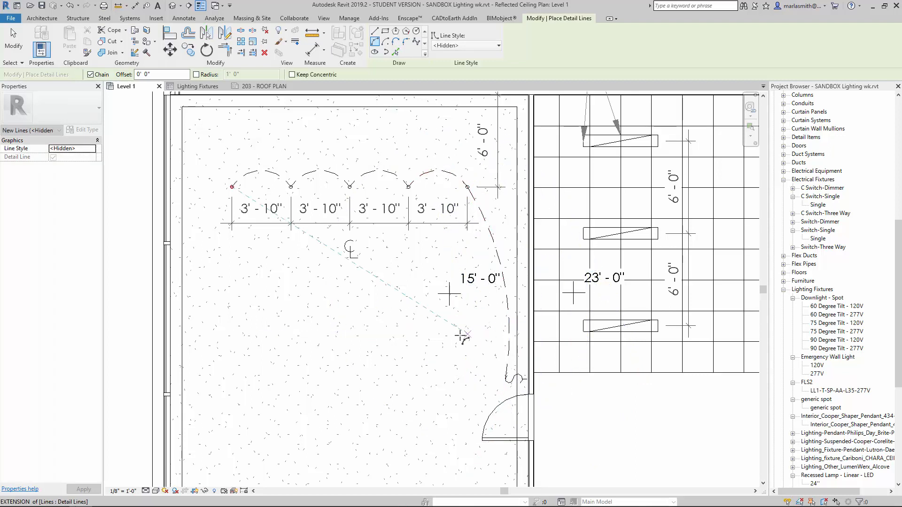
Step: Change the single wall switch beside the door to the C Switch-Three Way type
{"action": "key", "text": "Escape"}
{"action": "scroll", "coordinate": [425, 305], "scroll_direction": "down", "scroll_amount": 3}
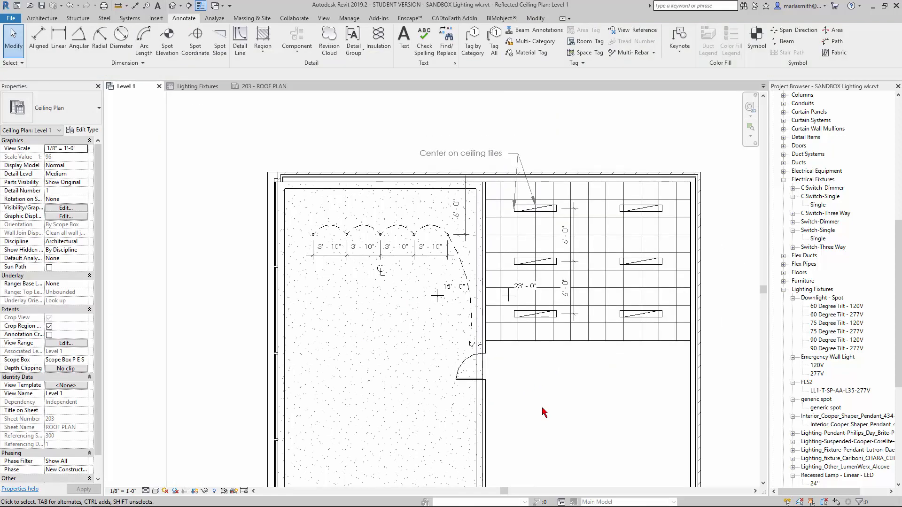
{"action": "scroll", "coordinate": [542, 367], "scroll_direction": "down", "scroll_amount": 2}
{"action": "scroll", "coordinate": [521, 282], "scroll_direction": "up", "scroll_amount": 4}
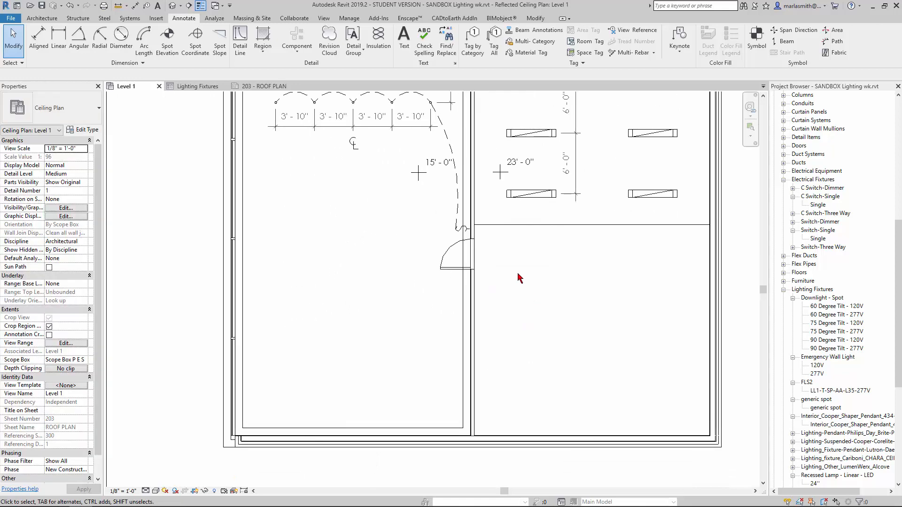
{"action": "left_click", "coordinate": [464, 230]}
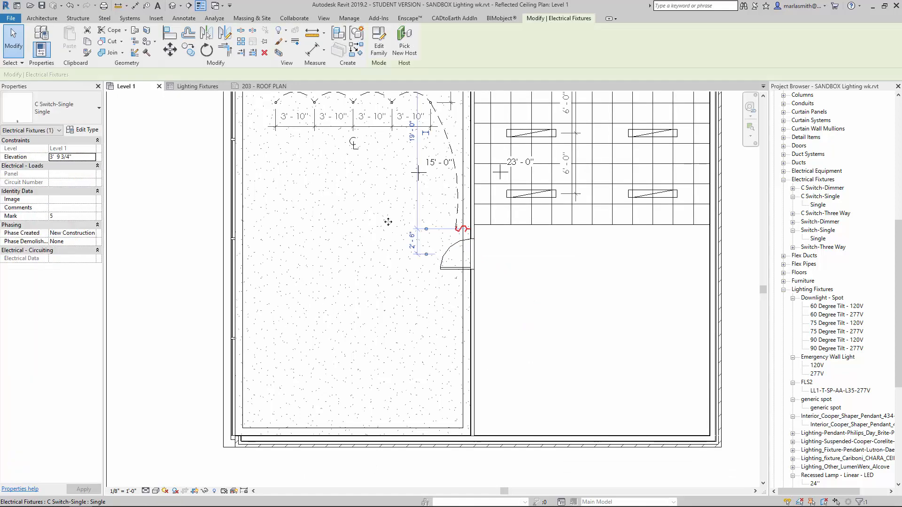
{"action": "left_click", "coordinate": [91, 121]}
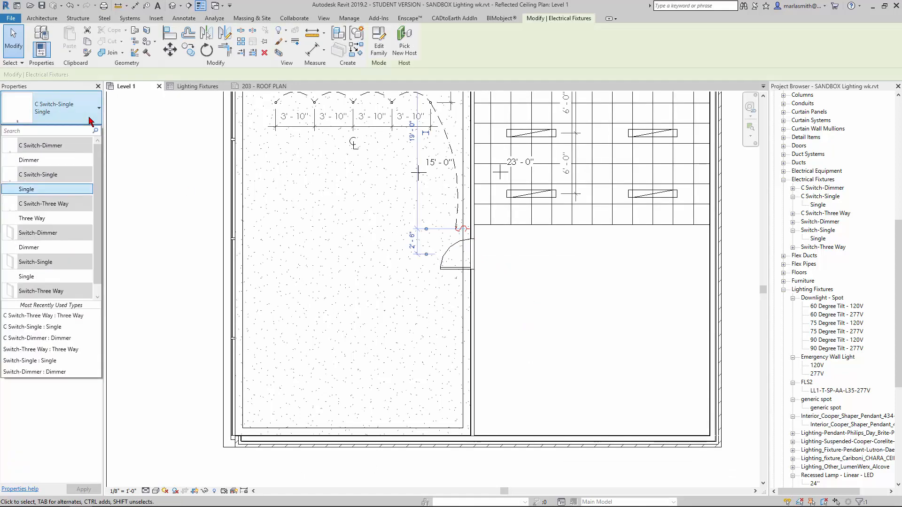
{"action": "left_click", "coordinate": [56, 219]}
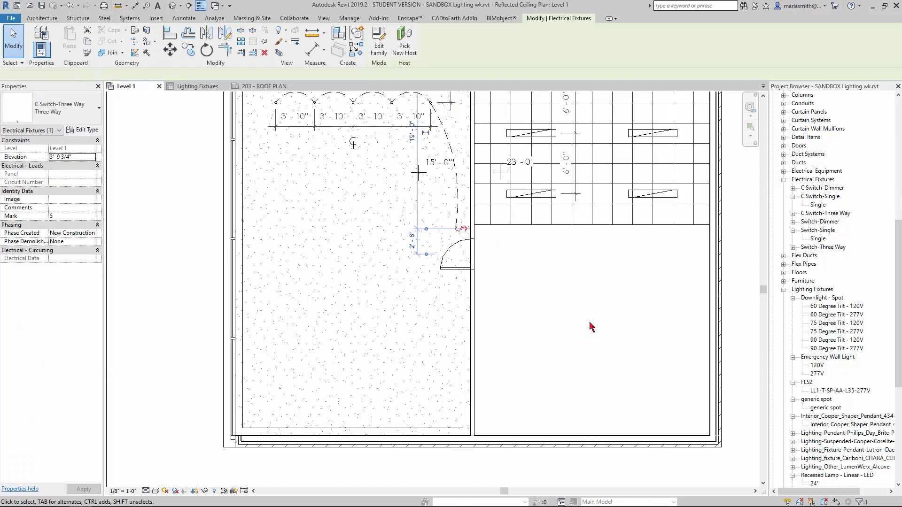
{"action": "left_click", "coordinate": [555, 306]}
{"action": "scroll", "coordinate": [477, 235], "scroll_direction": "up", "scroll_amount": 5}
{"action": "scroll", "coordinate": [477, 231], "scroll_direction": "down", "scroll_amount": 5}
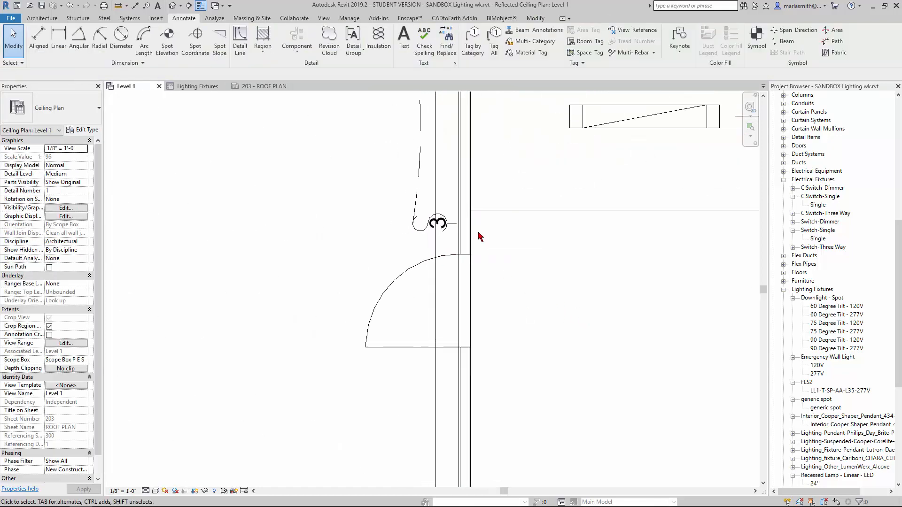
{"action": "left_click", "coordinate": [469, 231]}
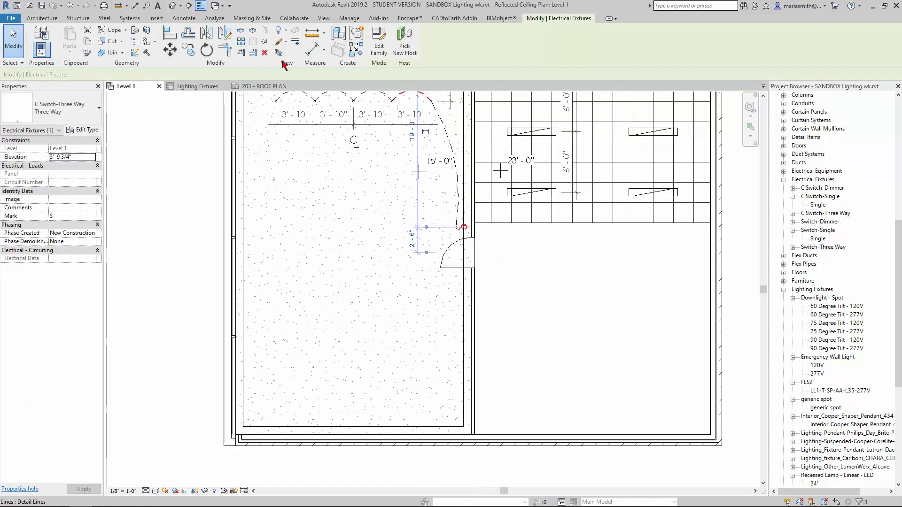
{"action": "key", "text": "c"}
{"action": "key", "text": "o"}
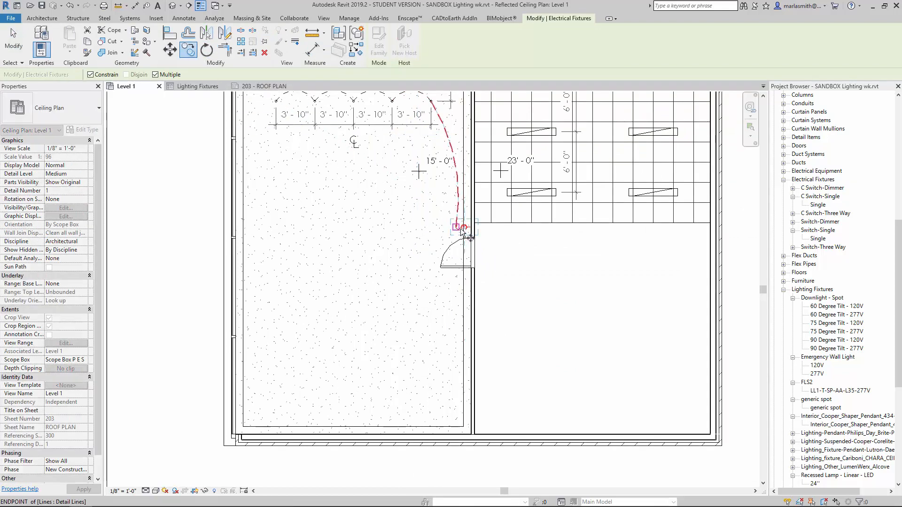
{"action": "left_click", "coordinate": [472, 234]}
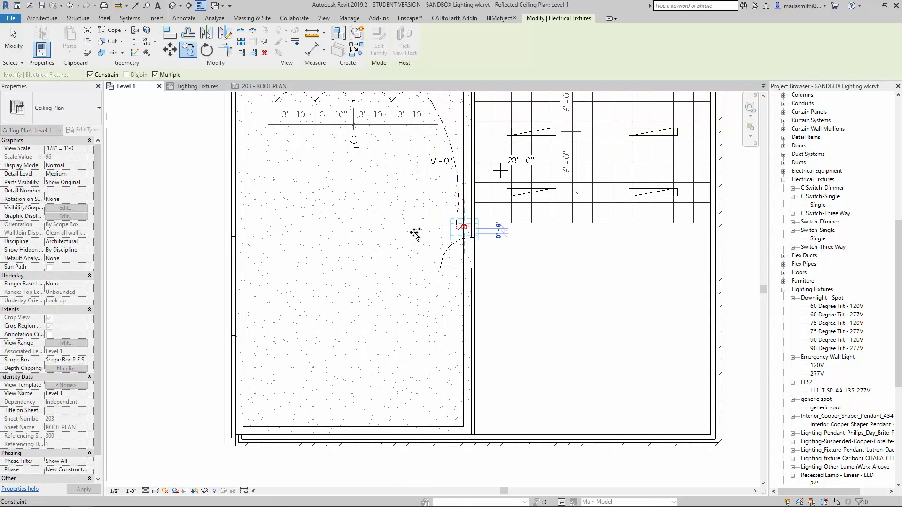
{"action": "key", "text": "Escape"}
{"action": "key", "text": "Escape"}
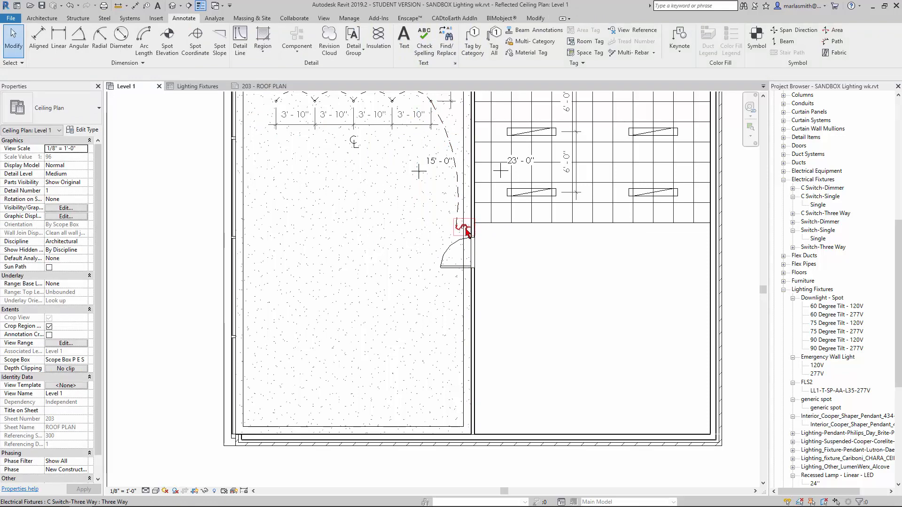
Step: Create a similar three-way switch and place it on the lower exterior wall, near the left room's lower-left corner
{"action": "right_click", "coordinate": [464, 227]}
{"action": "left_click", "coordinate": [498, 294]}
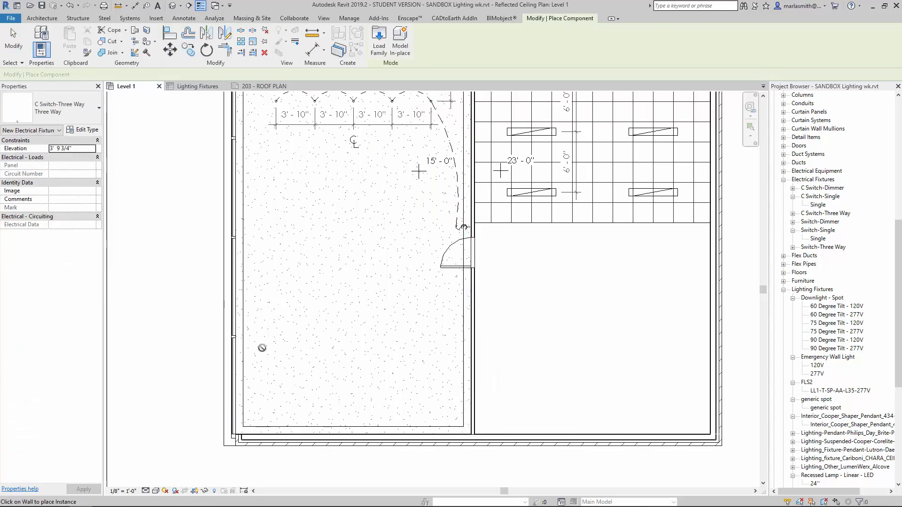
{"action": "left_click", "coordinate": [255, 425]}
{"action": "key", "text": "Escape"}
{"action": "key", "text": "Escape"}
{"action": "scroll", "coordinate": [319, 218], "scroll_direction": "down", "scroll_amount": 2}
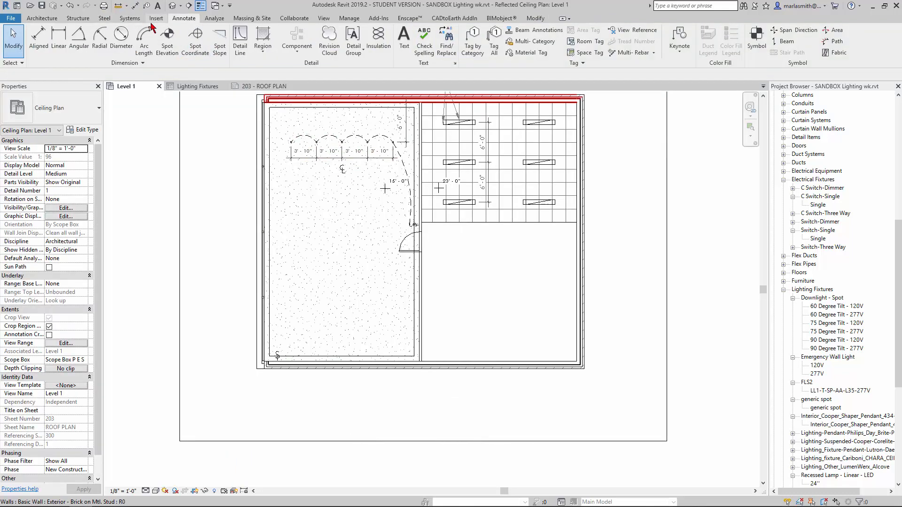
Step: Try to connect the leftmost downlight to the three-way switch in the lower-left corner with a straight <Hidden> detail line
{"action": "left_click", "coordinate": [240, 45]}
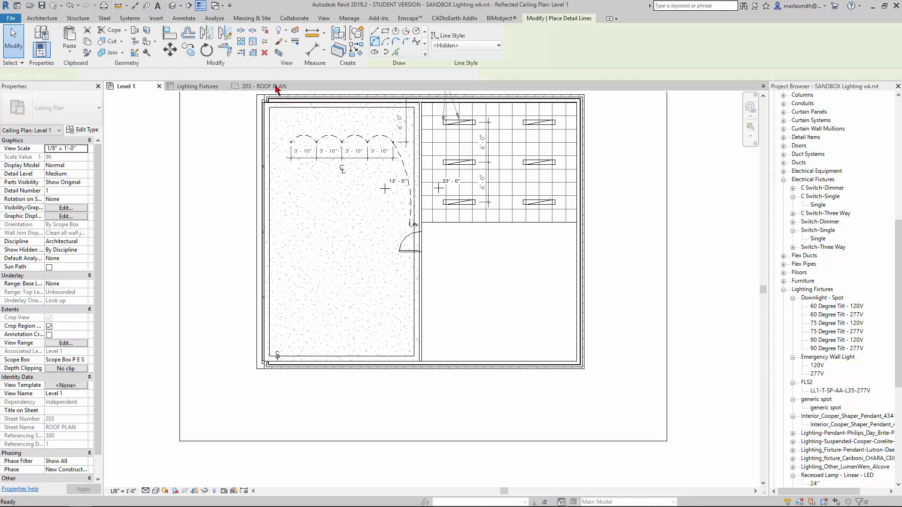
{"action": "left_click", "coordinate": [287, 141]}
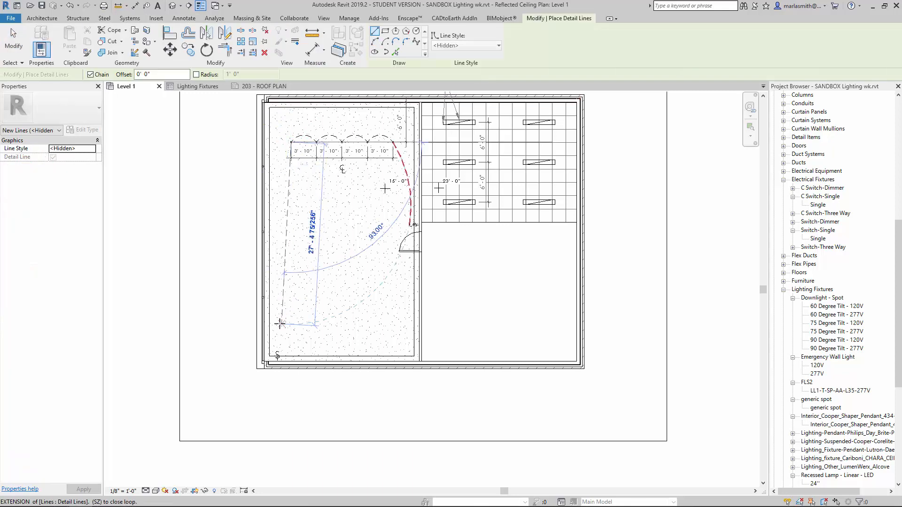
{"action": "left_click", "coordinate": [278, 349]}
{"action": "key", "text": "Escape"}
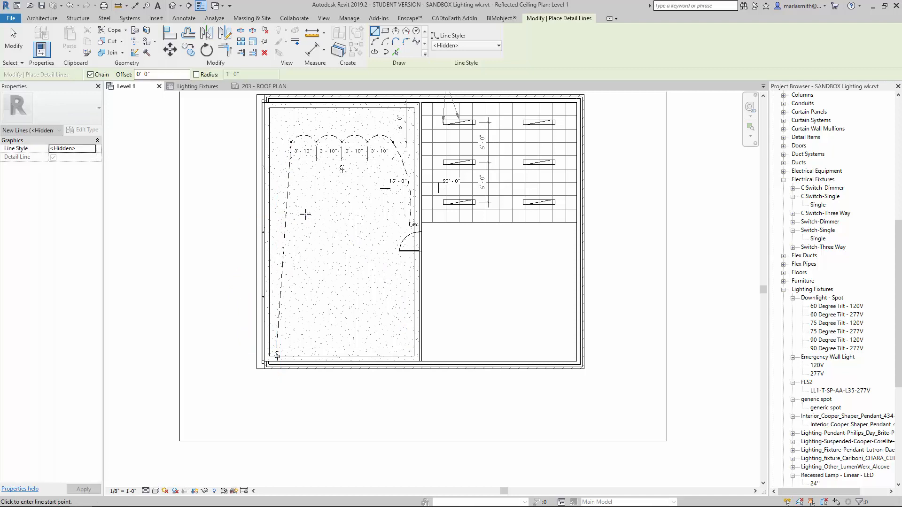
{"action": "key", "text": "ctrl+z"}
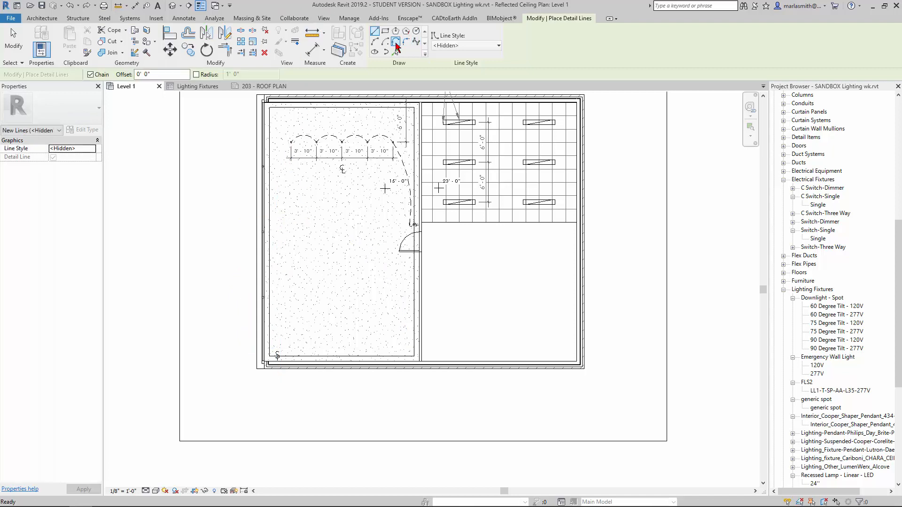
Step: Draw a <Hidden> detail arc from the leftmost downlight to the lower-left three-way switch, bulging slightly toward the left exterior wall
{"action": "left_click", "coordinate": [375, 42]}
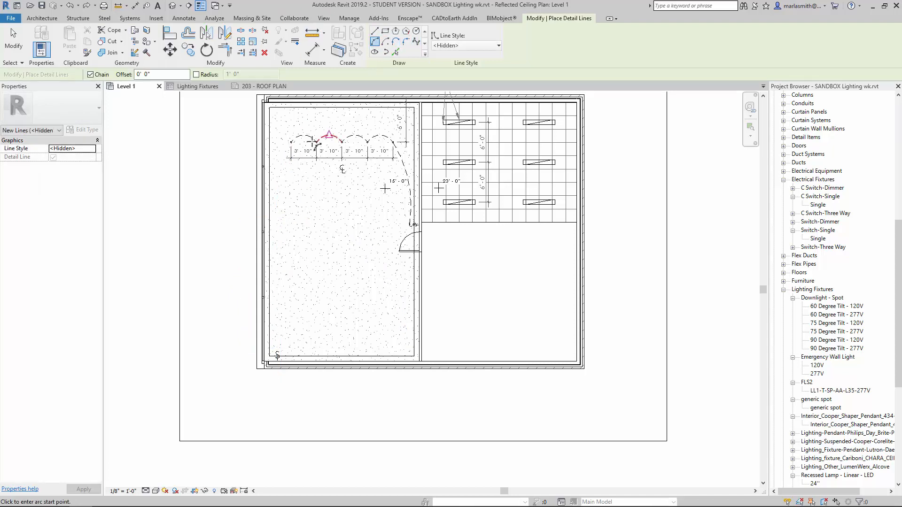
{"action": "scroll", "coordinate": [291, 142], "scroll_direction": "up", "scroll_amount": 5}
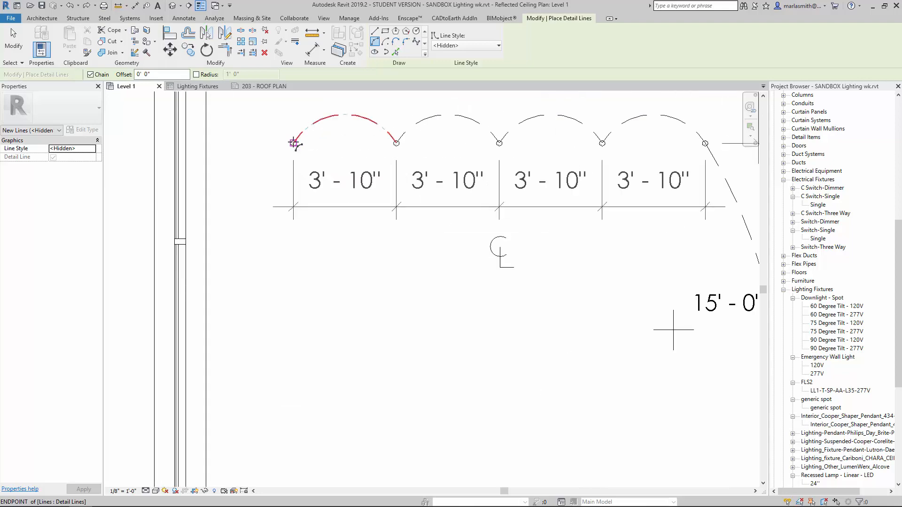
{"action": "left_click", "coordinate": [291, 142]}
{"action": "scroll", "coordinate": [258, 137], "scroll_direction": "down", "scroll_amount": 8}
{"action": "scroll", "coordinate": [285, 268], "scroll_direction": "up", "scroll_amount": 4}
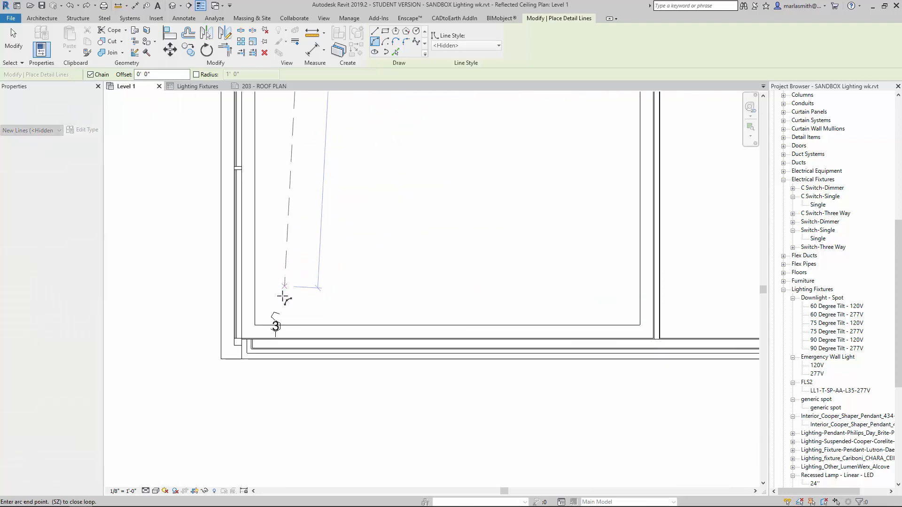
{"action": "left_click", "coordinate": [285, 267]}
{"action": "scroll", "coordinate": [285, 266], "scroll_direction": "down", "scroll_amount": 2}
{"action": "scroll", "coordinate": [285, 281], "scroll_direction": "down", "scroll_amount": 2}
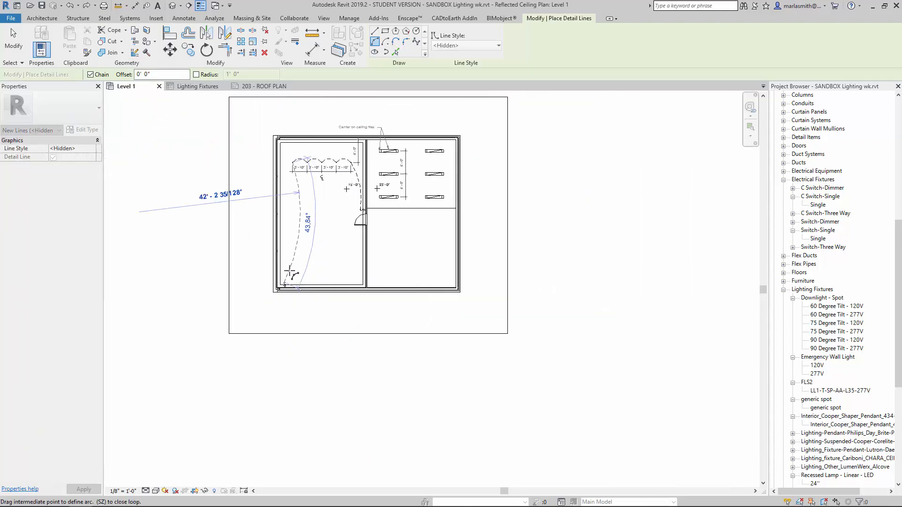
{"action": "scroll", "coordinate": [254, 195], "scroll_direction": "up", "scroll_amount": 4}
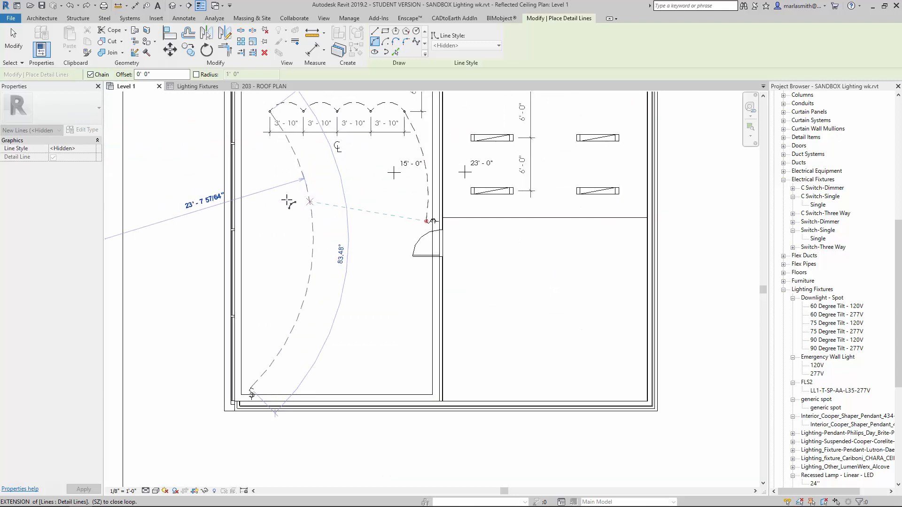
{"action": "left_click", "coordinate": [258, 192]}
{"action": "key", "text": "Escape"}
{"action": "key", "text": "Escape"}
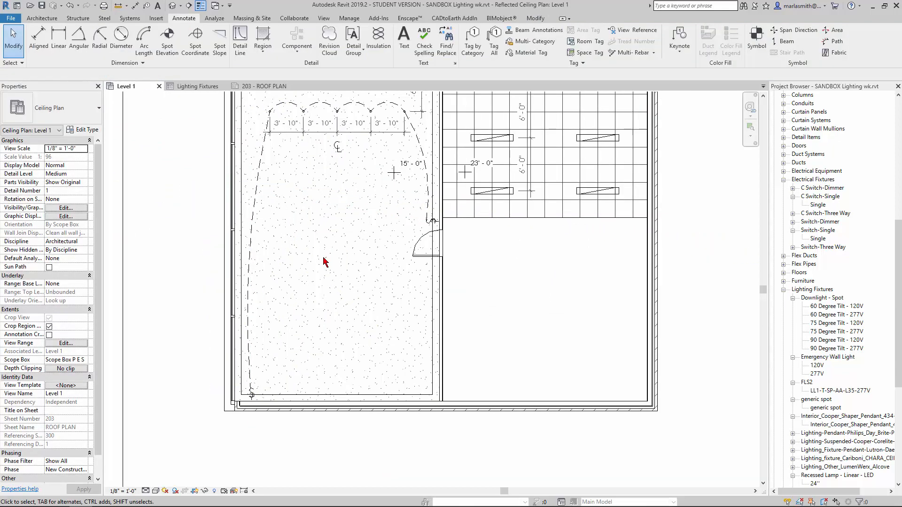
{"action": "scroll", "coordinate": [324, 262], "scroll_direction": "down", "scroll_amount": 3}
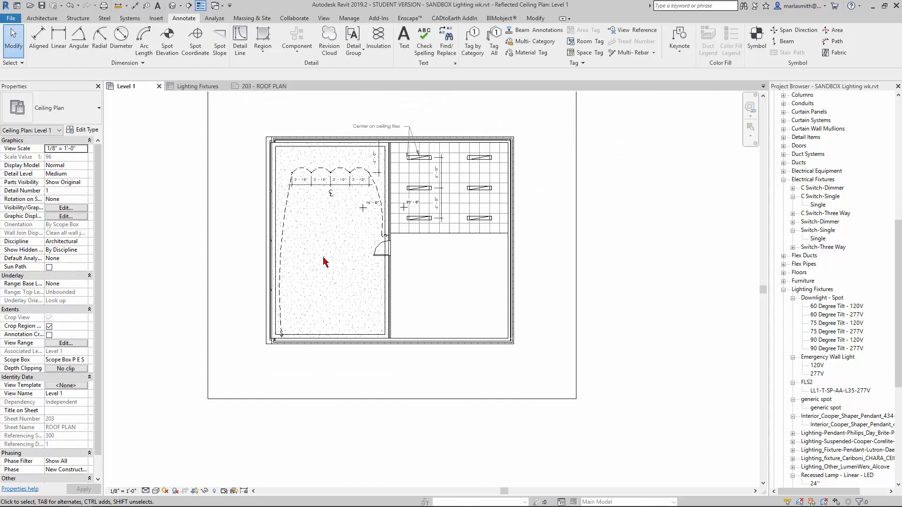